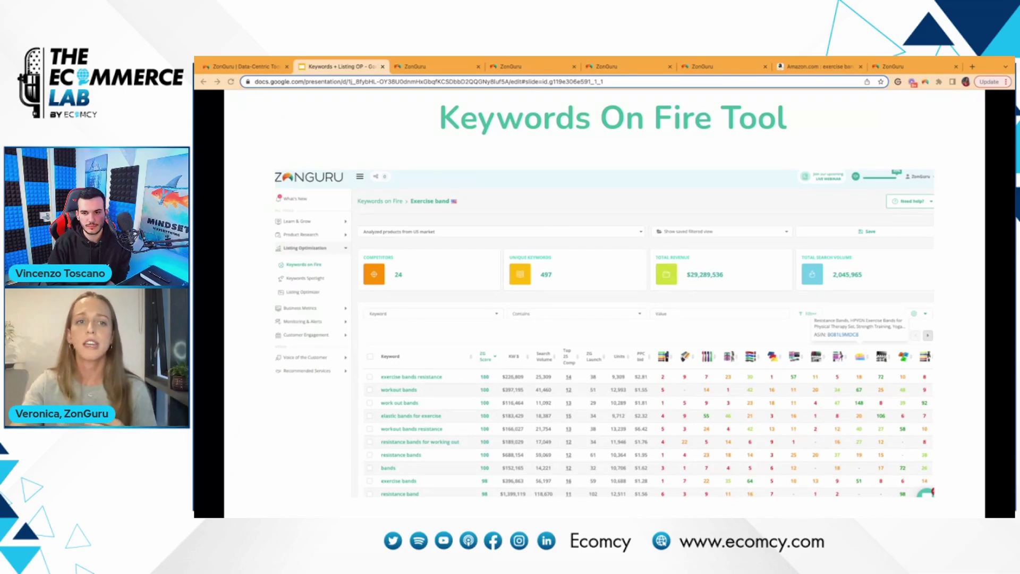
Advance the presentation past the Listing Optimizer Tool and Keyword Tracker slides to the Live Demo slide
{"action": "key", "text": "Right"}
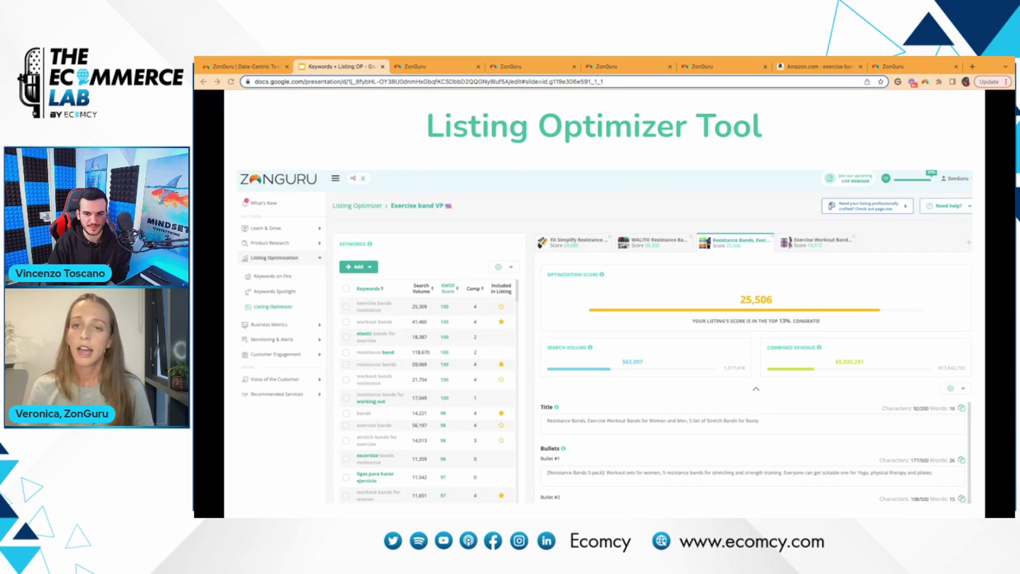
{"action": "key", "text": "Right"}
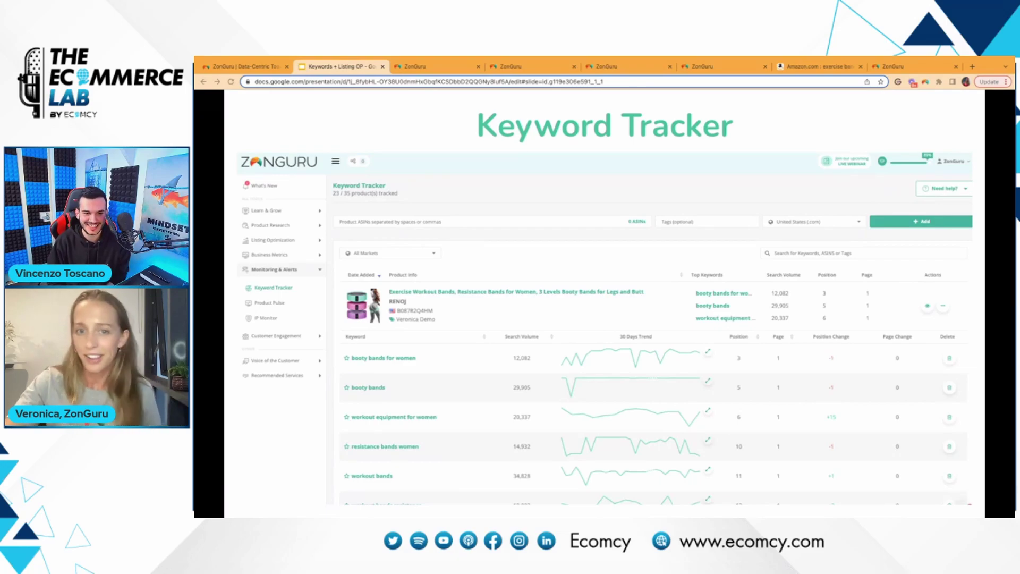
{"action": "key", "text": "Right"}
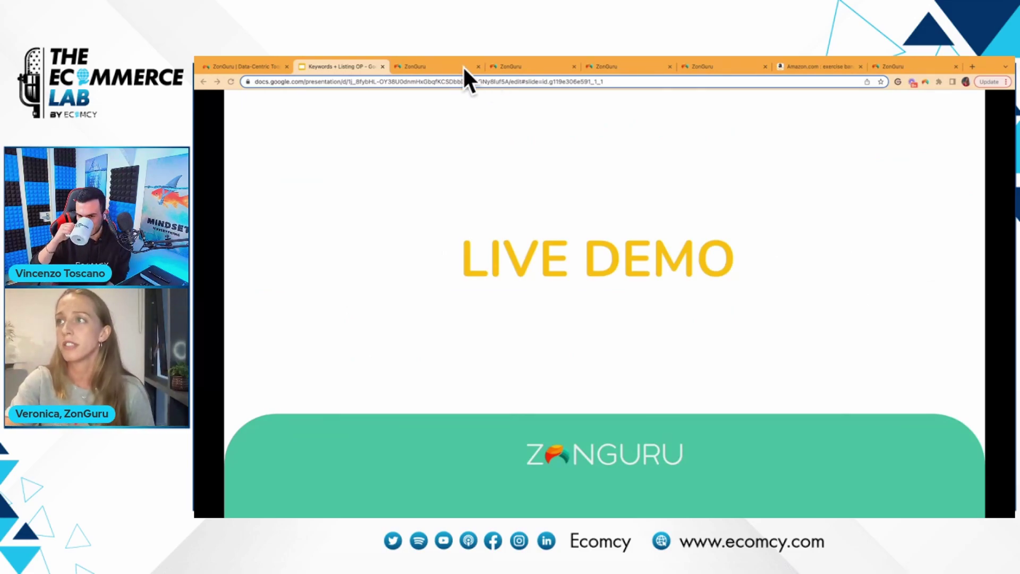
Switch to ZonGuru's Keywords on Fire and search for United States products to add by the phrase "exercise band"
{"action": "left_click", "coordinate": [434, 67]}
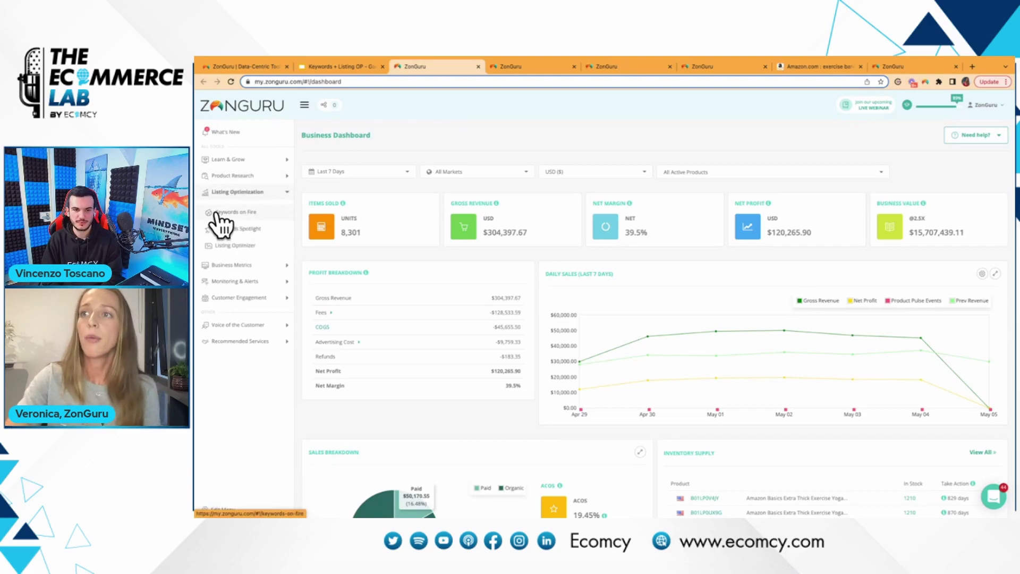
{"action": "left_click", "coordinate": [508, 62]}
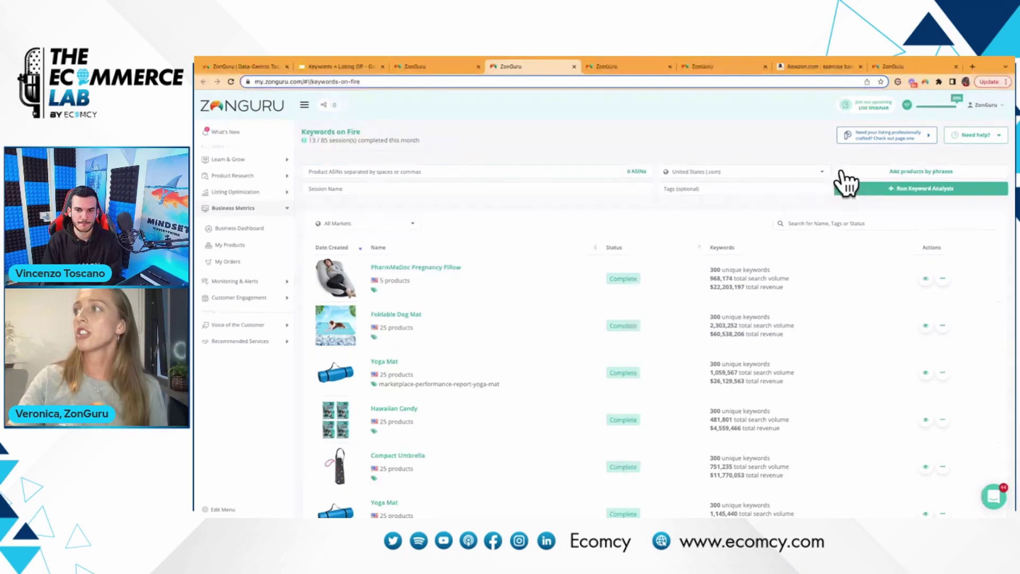
{"action": "left_click", "coordinate": [859, 171]}
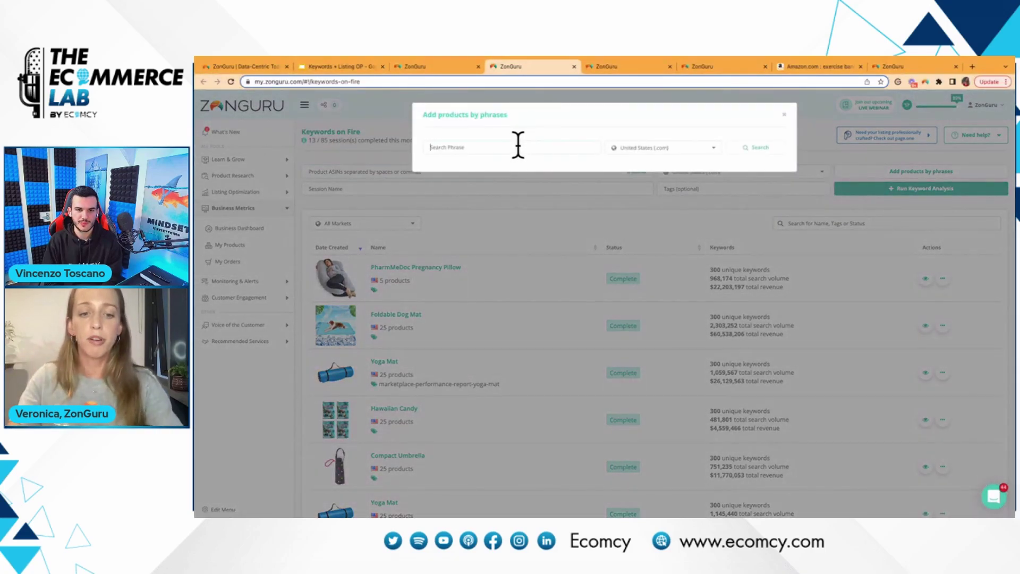
{"action": "type", "text": "exercise band"}
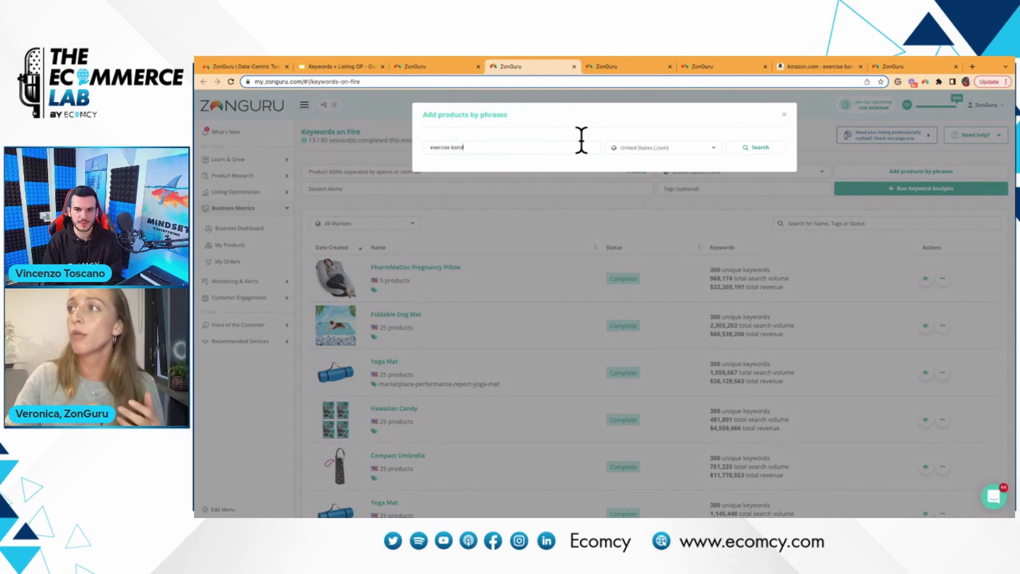
{"action": "left_click", "coordinate": [638, 149]}
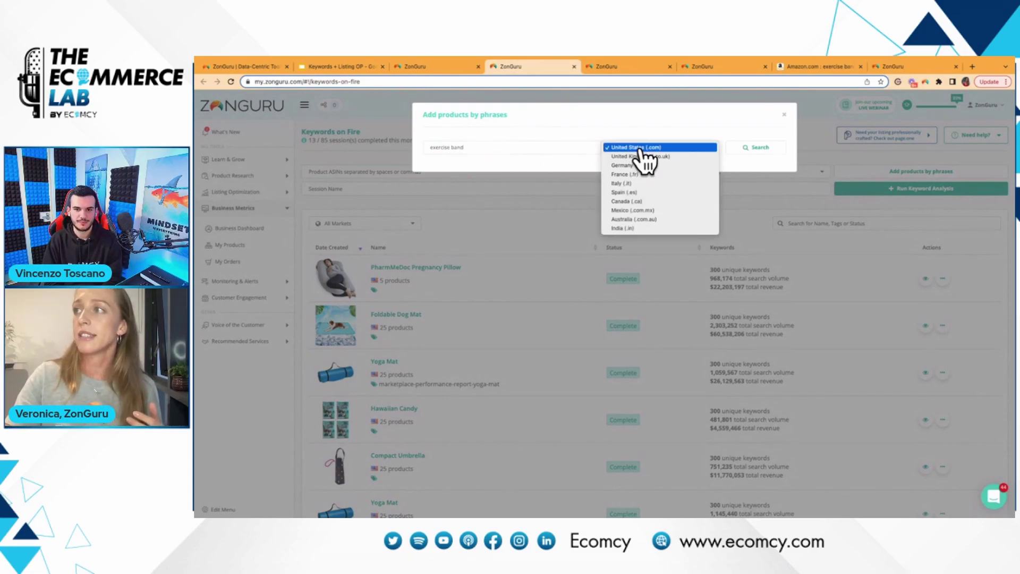
{"action": "left_click", "coordinate": [641, 149]}
{"action": "left_click", "coordinate": [747, 147]}
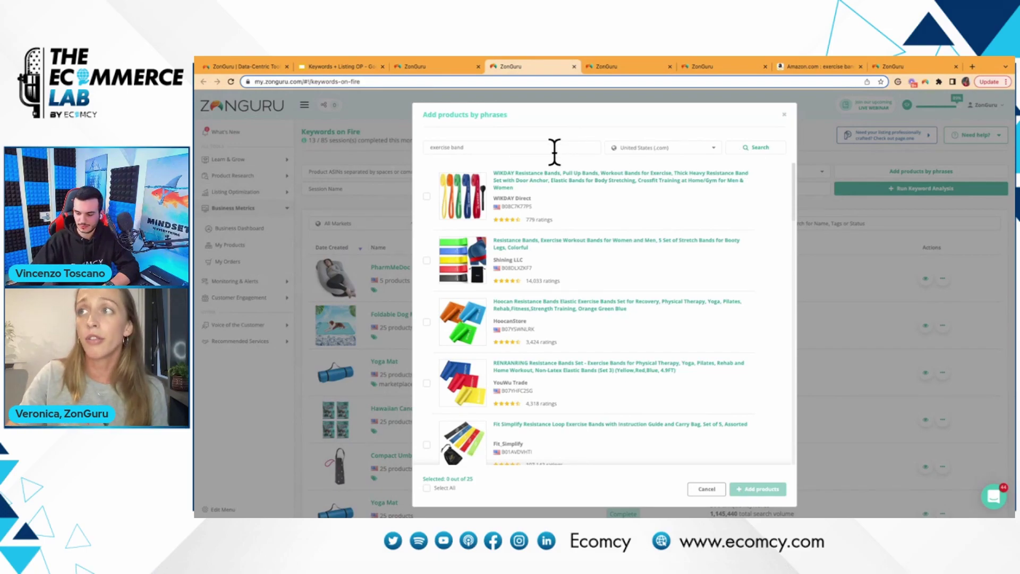
Add all found products except the SPRI Xertube band with handles to the analysis, and name the session "exercise band"
{"action": "left_click", "coordinate": [426, 489]}
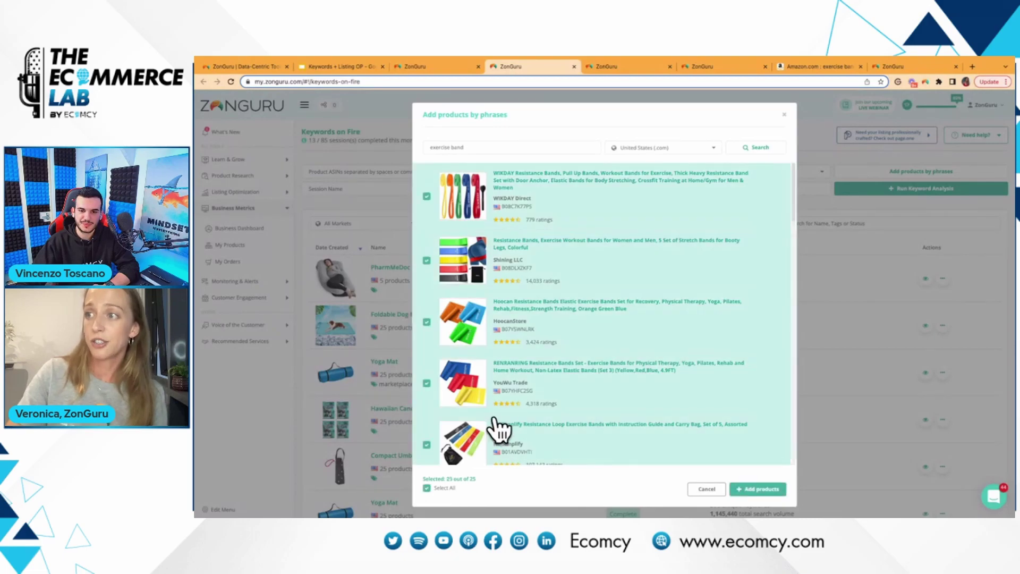
{"action": "scroll", "coordinate": [495, 422], "scroll_direction": "down", "scroll_amount": 3}
{"action": "scroll", "coordinate": [499, 428], "scroll_direction": "down", "scroll_amount": 6}
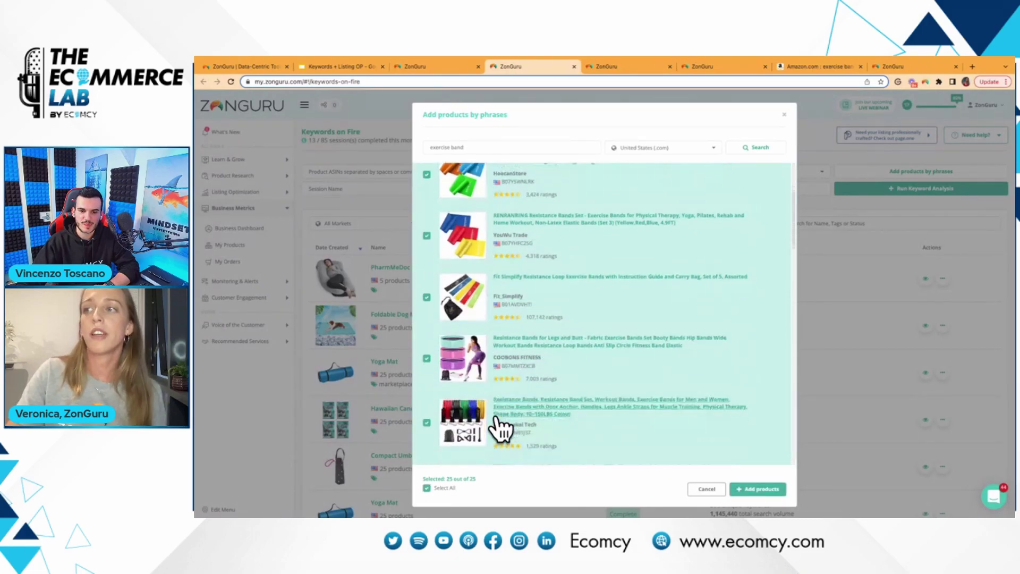
{"action": "scroll", "coordinate": [580, 344], "scroll_direction": "down", "scroll_amount": 5}
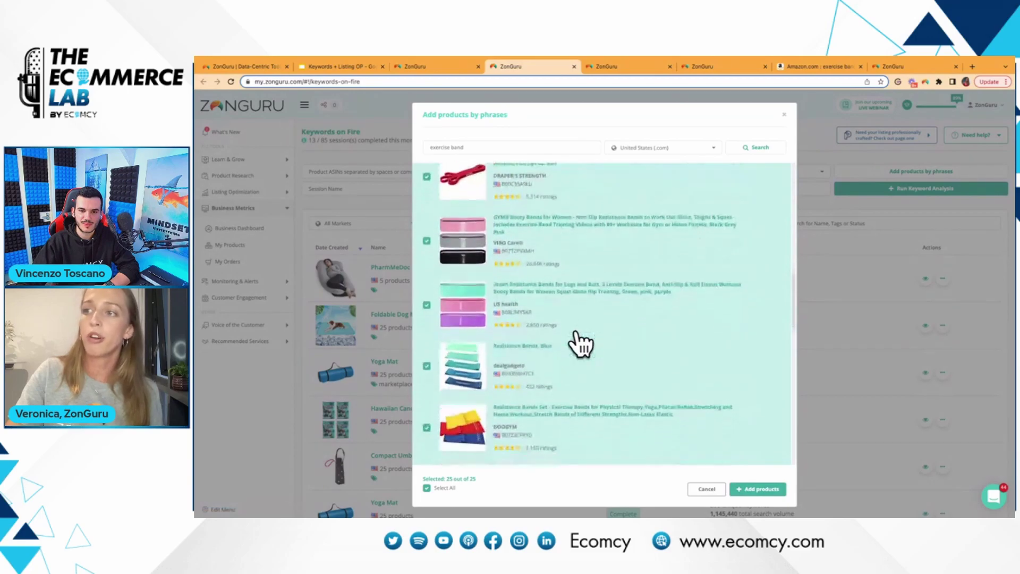
{"action": "scroll", "coordinate": [580, 344], "scroll_direction": "down", "scroll_amount": 2}
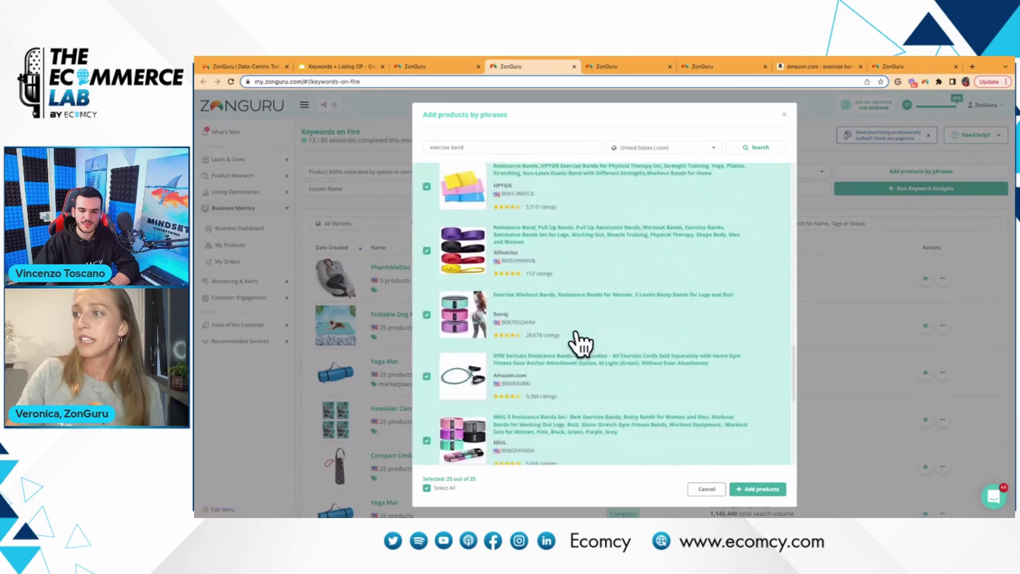
{"action": "left_click", "coordinate": [427, 372]}
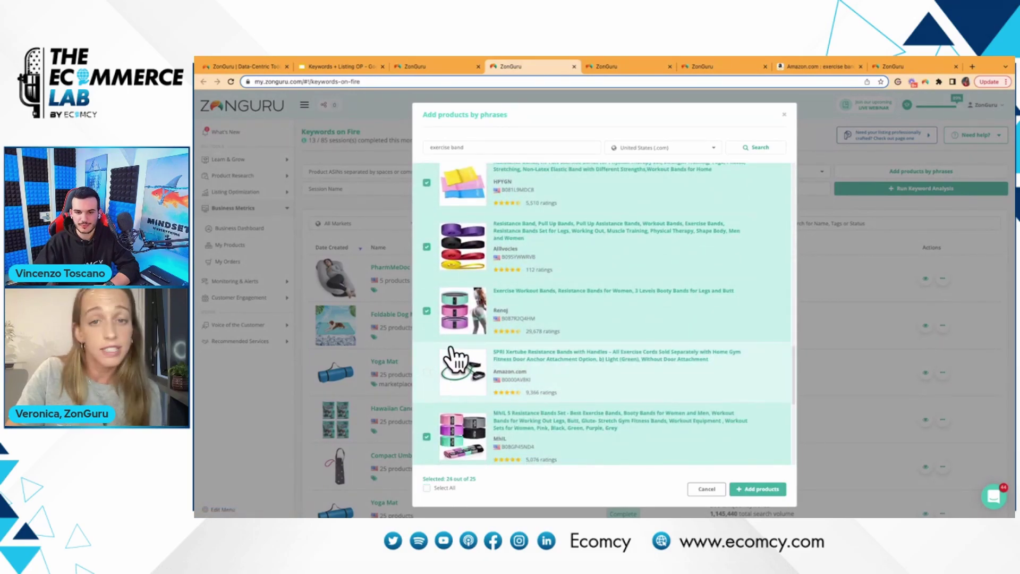
{"action": "left_click", "coordinate": [750, 489]}
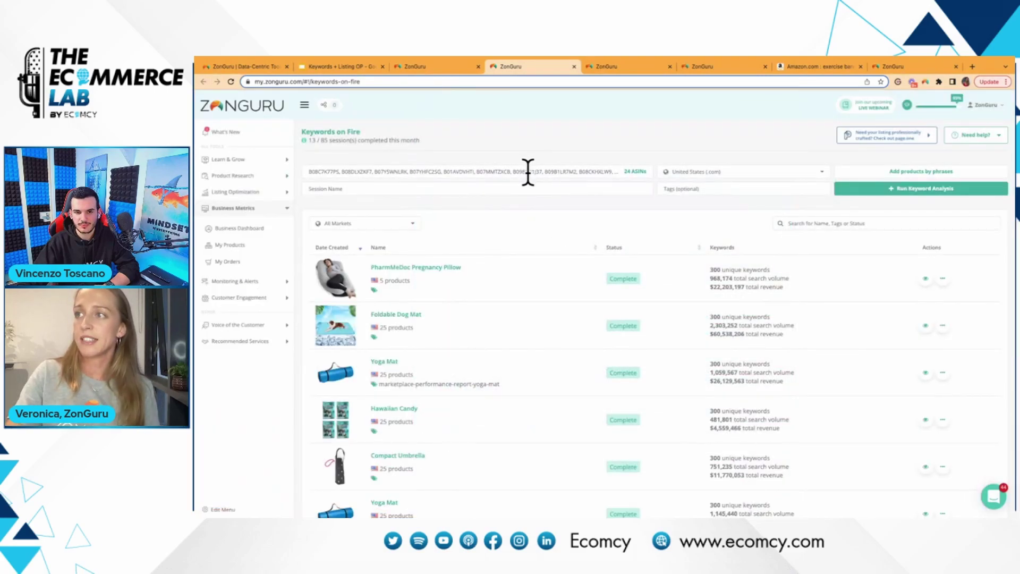
{"action": "left_click", "coordinate": [489, 187]}
{"action": "type", "text": "exercise band"}
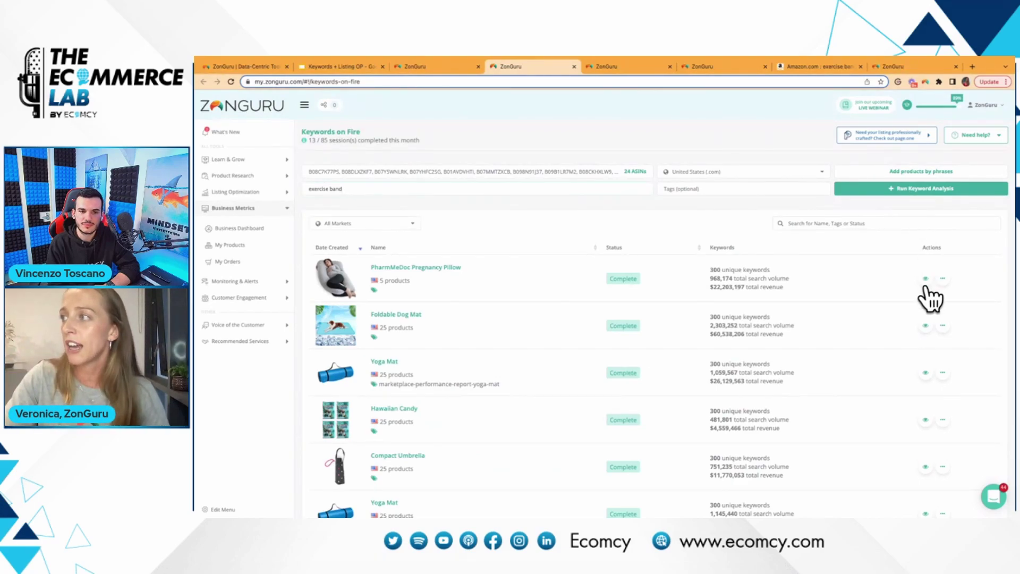
Open the completed Exercise band keyword analysis and remove its filter for keywords of at least 3 words
{"action": "left_click", "coordinate": [632, 68]}
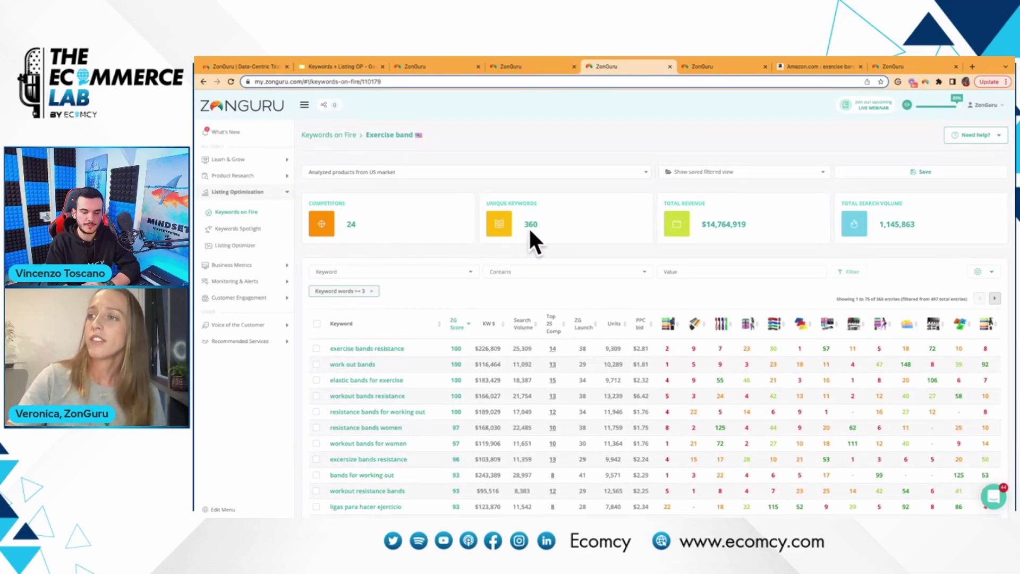
{"action": "left_click", "coordinate": [374, 292]}
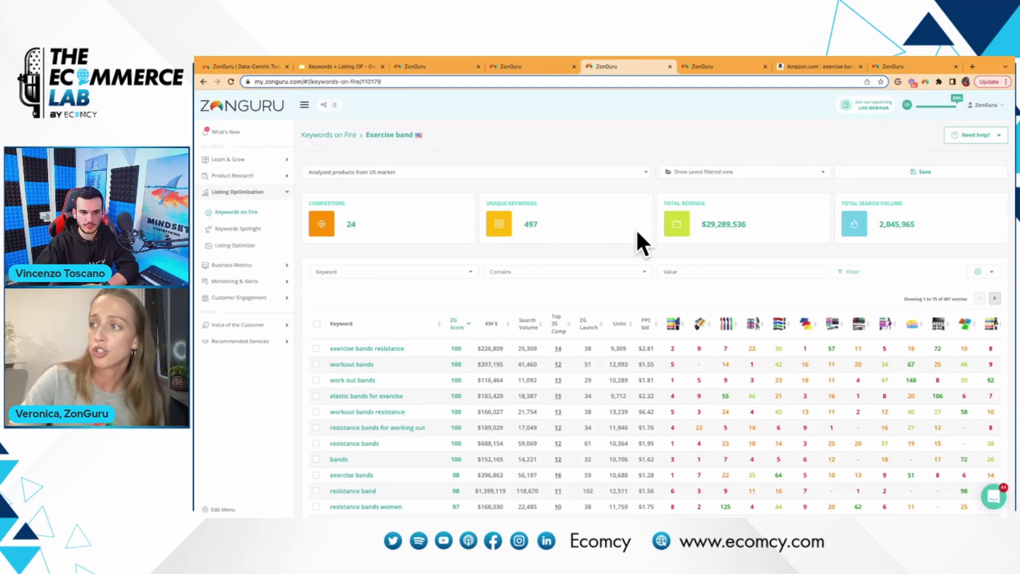
Examine the keyword table's score, revenue, search volume and PPC bid columns, and the ranking columns of all competitor products
{"action": "scroll", "coordinate": [636, 232], "scroll_direction": "down", "scroll_amount": 1}
{"action": "scroll", "coordinate": [637, 232], "scroll_direction": "down", "scroll_amount": 1}
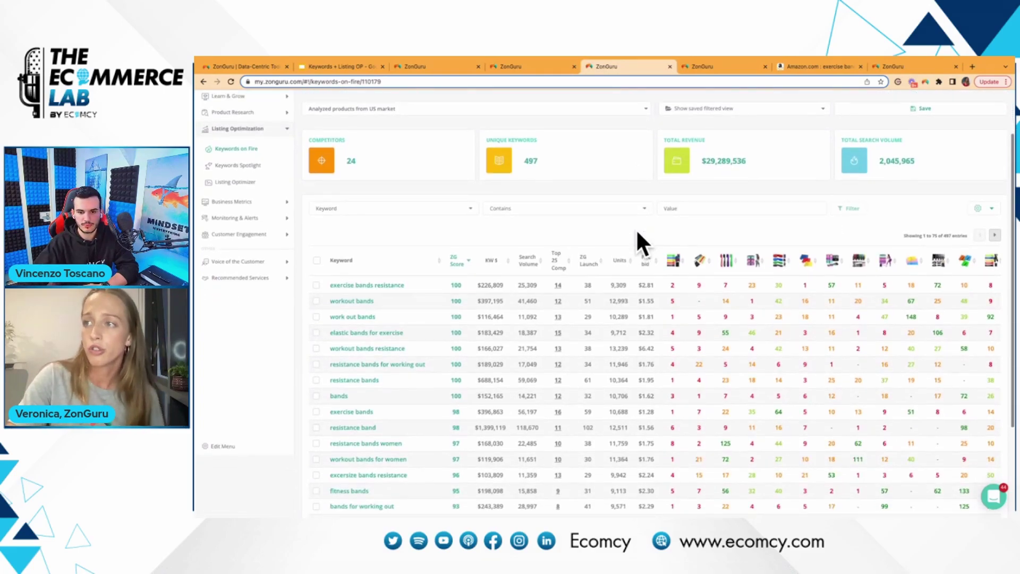
{"action": "mouse_move", "coordinate": [453, 261]}
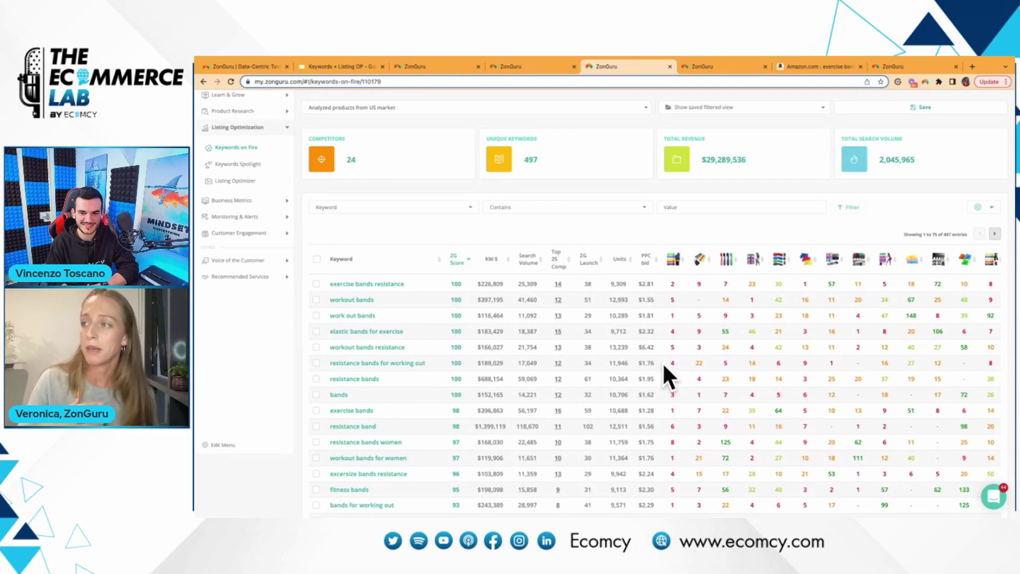
{"action": "scroll", "coordinate": [763, 361], "scroll_direction": "right", "scroll_amount": 2}
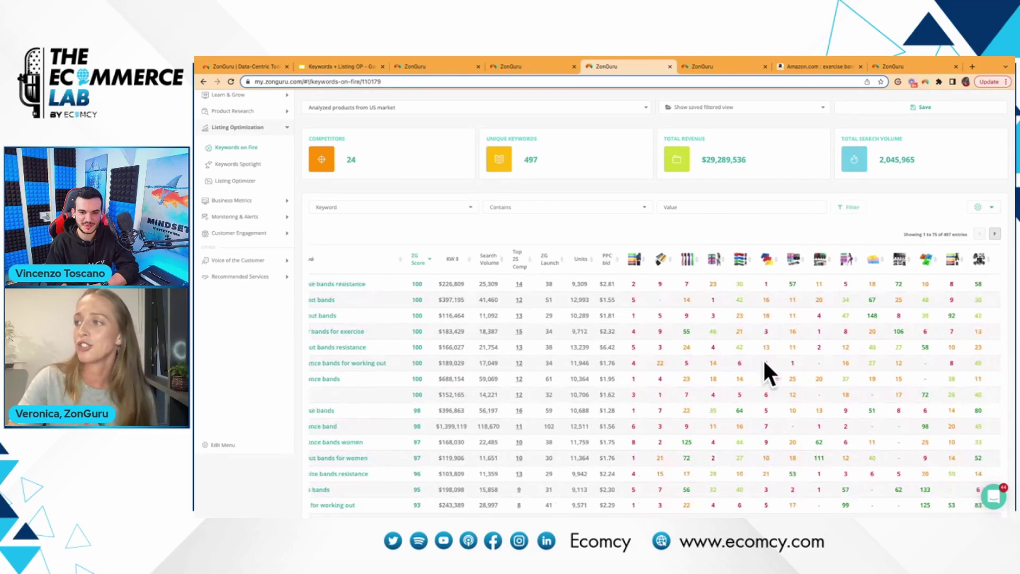
{"action": "scroll", "coordinate": [765, 371], "scroll_direction": "right", "scroll_amount": 1}
{"action": "scroll", "coordinate": [765, 364], "scroll_direction": "right", "scroll_amount": 5}
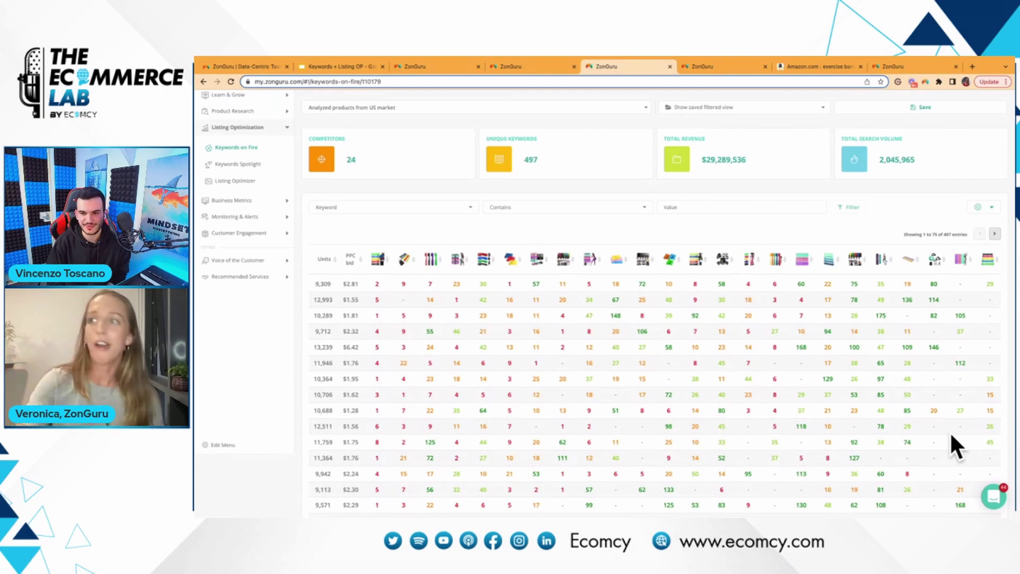
{"action": "scroll", "coordinate": [791, 373], "scroll_direction": "up", "scroll_amount": 1}
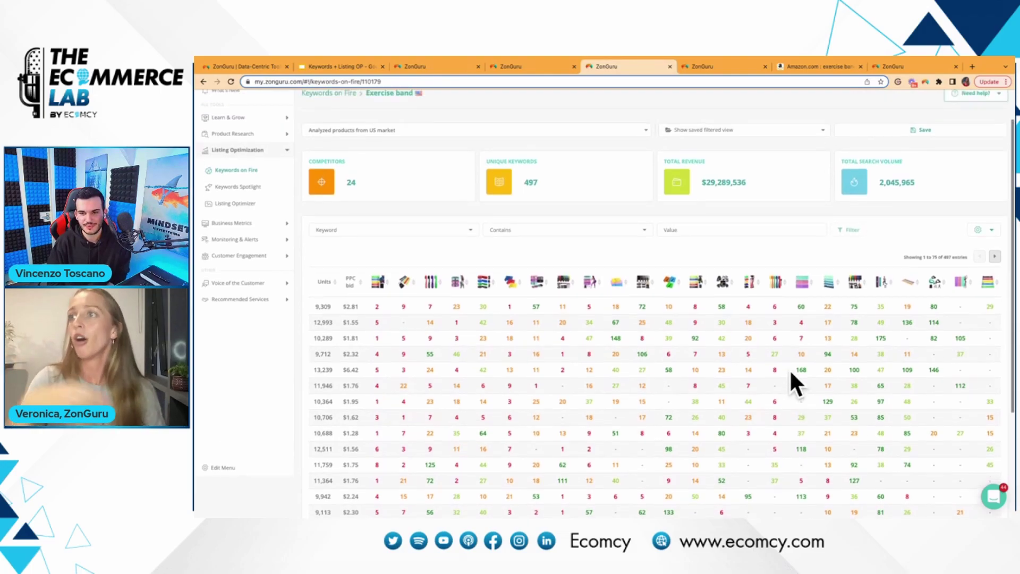
{"action": "scroll", "coordinate": [790, 373], "scroll_direction": "up", "scroll_amount": 1}
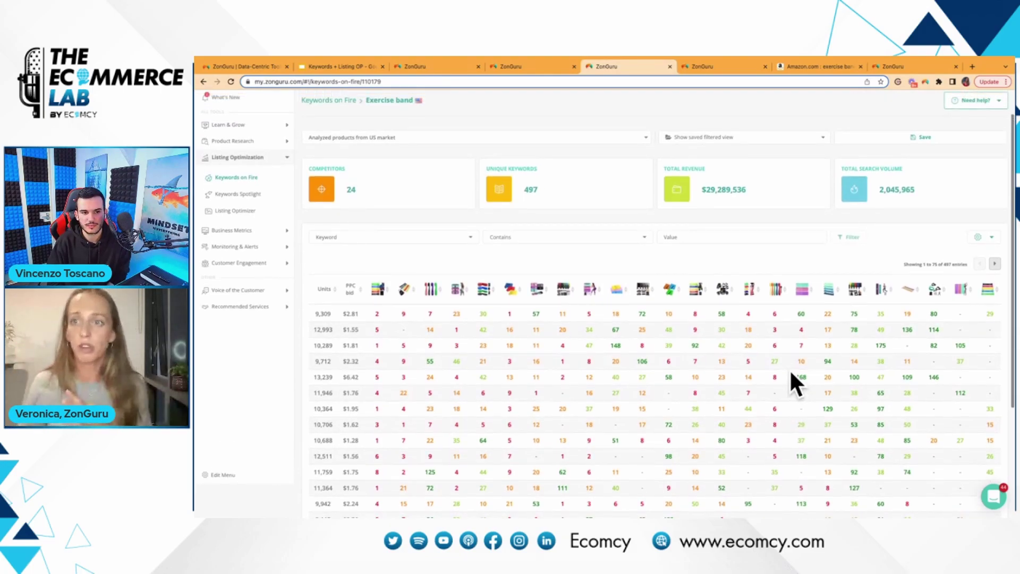
{"action": "scroll", "coordinate": [790, 373], "scroll_direction": "up", "scroll_amount": 1}
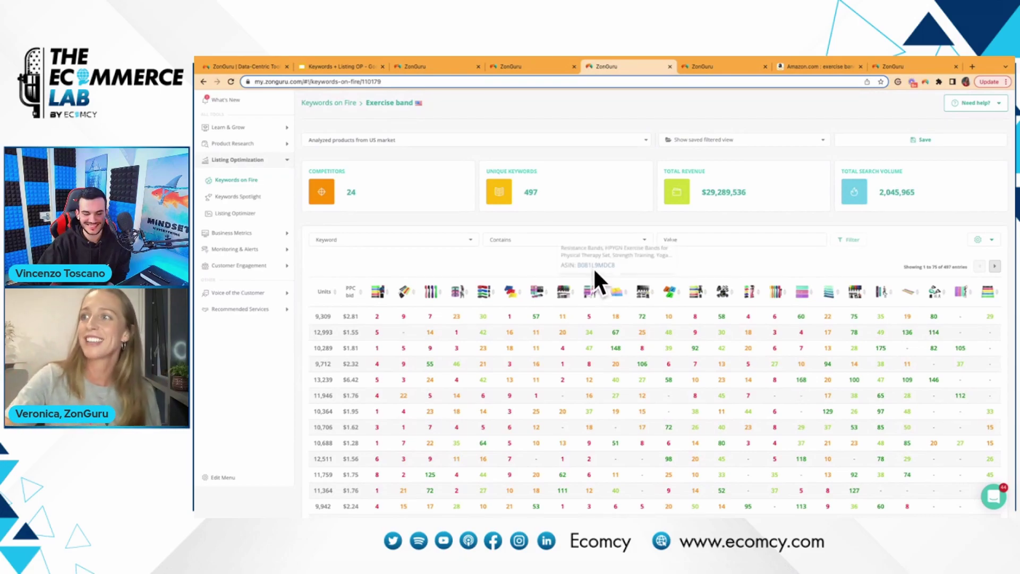
Filter the keyword table to keywords whose number of words is greater than or equal to 3
{"action": "left_click", "coordinate": [469, 240]}
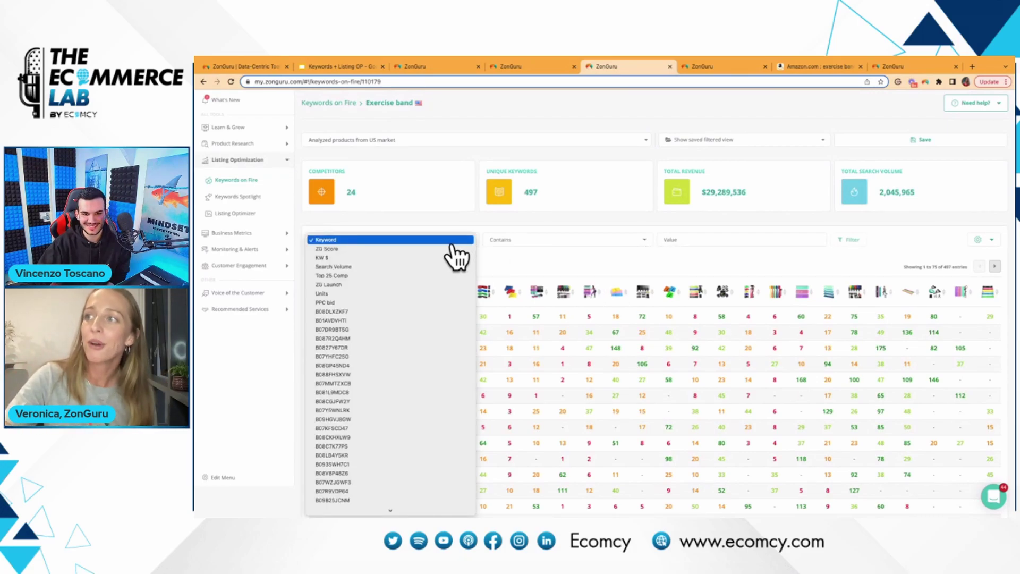
{"action": "left_click", "coordinate": [553, 243]}
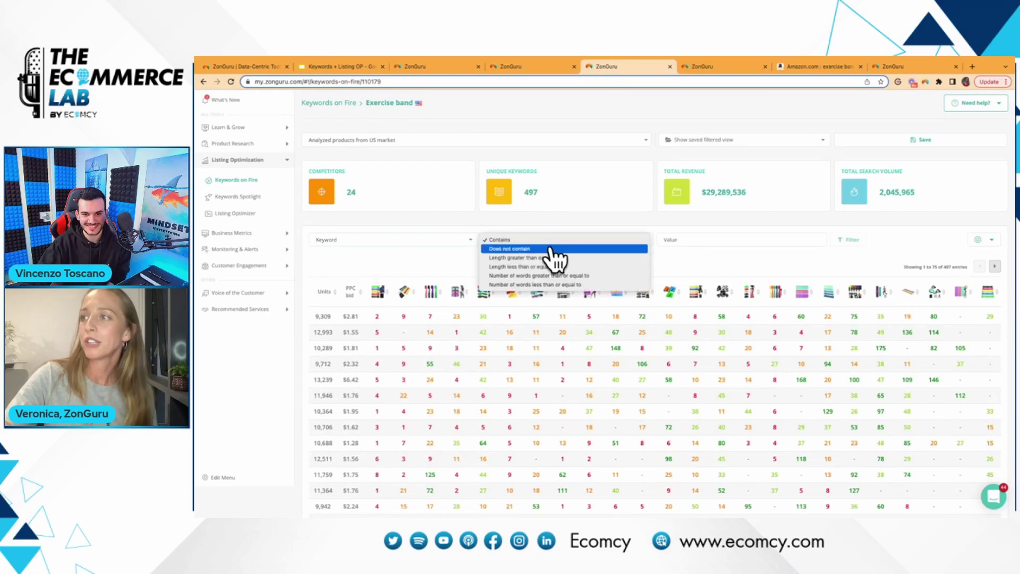
{"action": "left_click", "coordinate": [521, 276]}
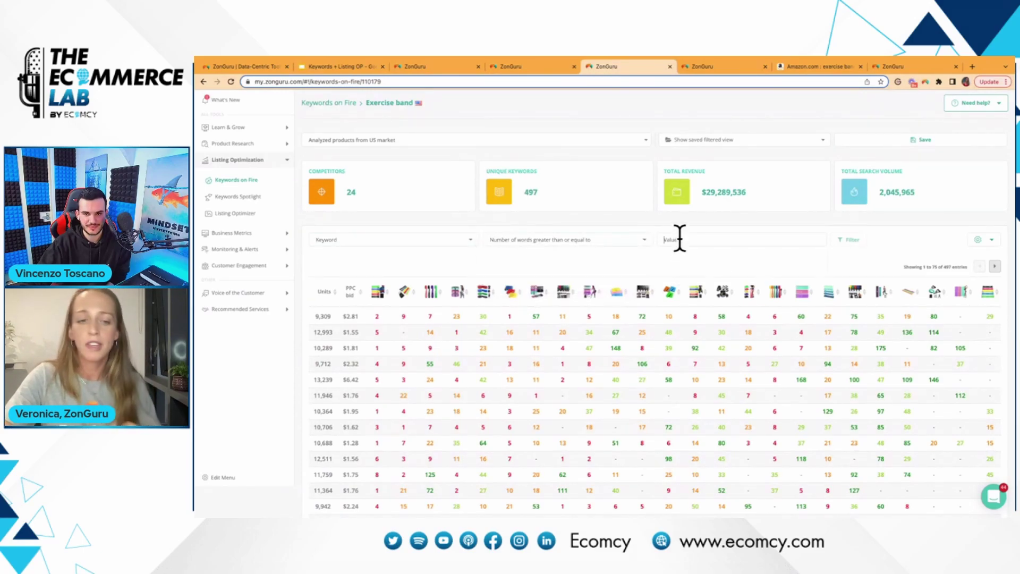
{"action": "left_click", "coordinate": [679, 240]}
{"action": "type", "text": "3"}
{"action": "left_click", "coordinate": [703, 257]}
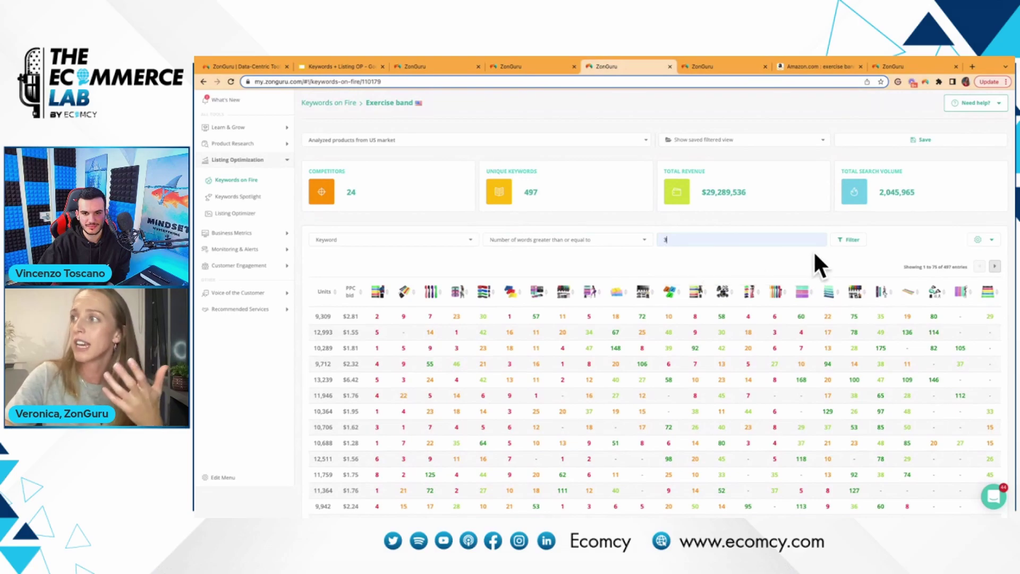
{"action": "left_click", "coordinate": [851, 241]}
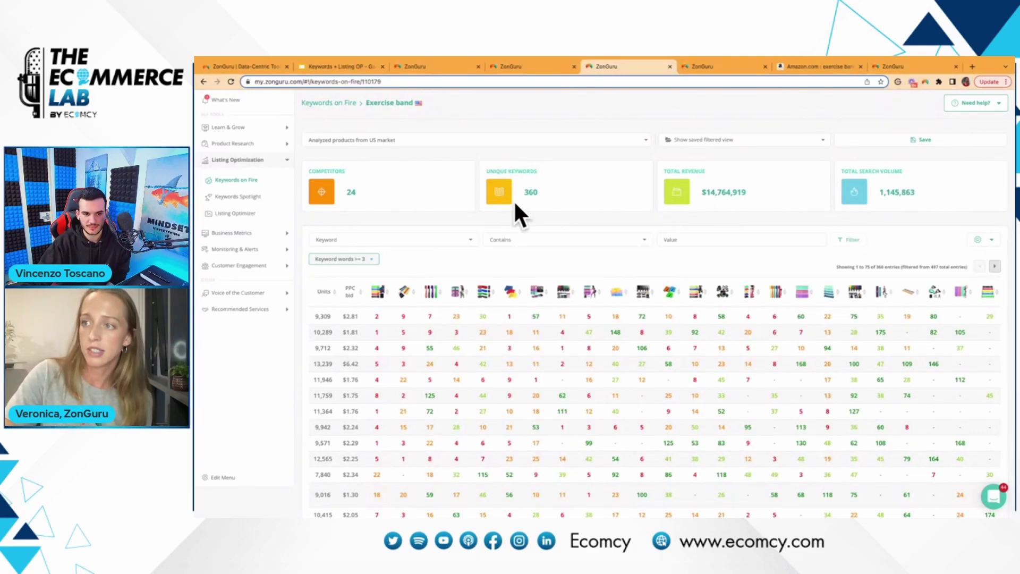
Add a filter that keeps only keywords with a PPC bid less than or equal to 1.5
{"action": "left_click", "coordinate": [466, 243]}
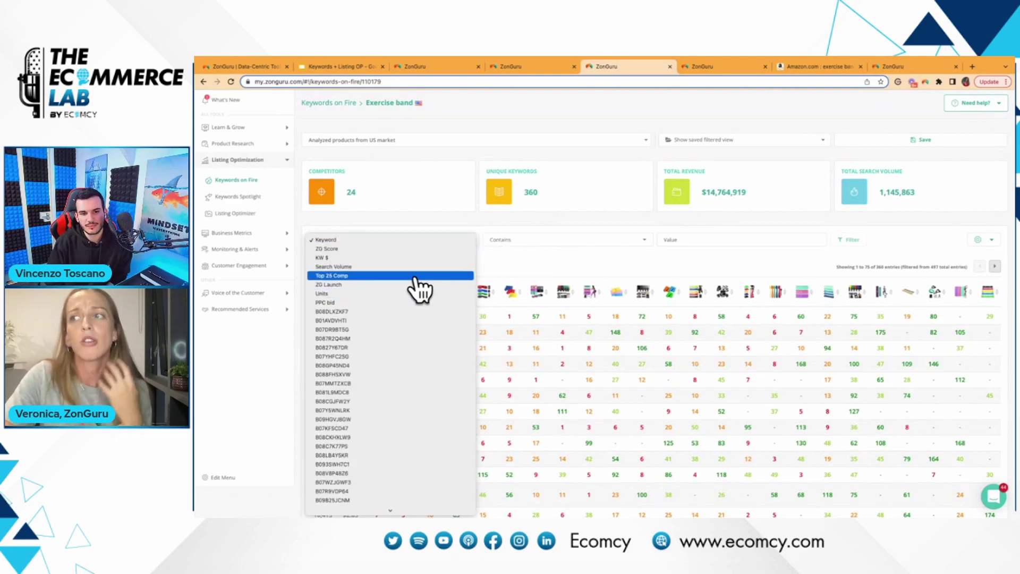
{"action": "left_click", "coordinate": [374, 304]}
{"action": "left_click", "coordinate": [525, 241]}
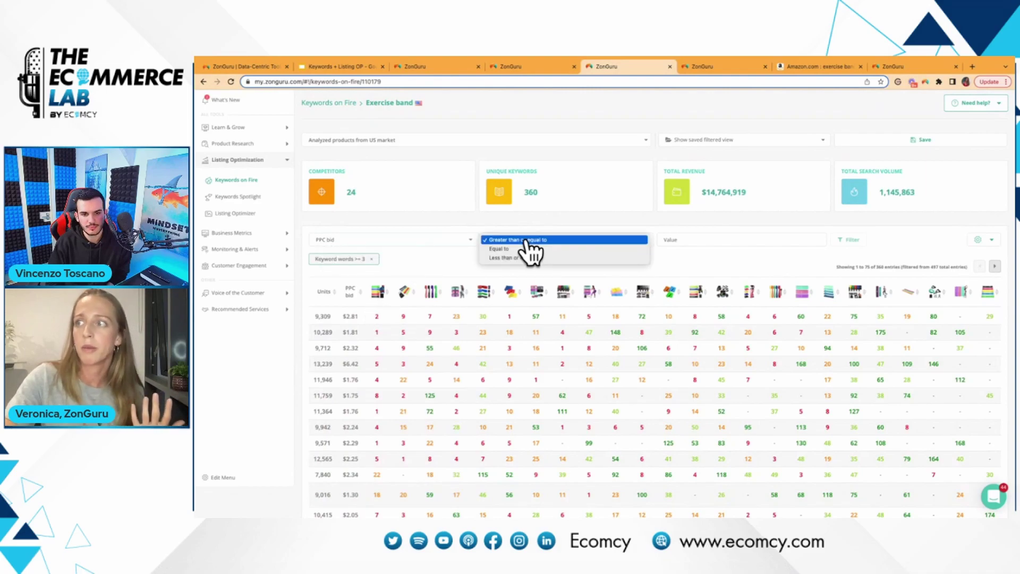
{"action": "left_click", "coordinate": [514, 259]}
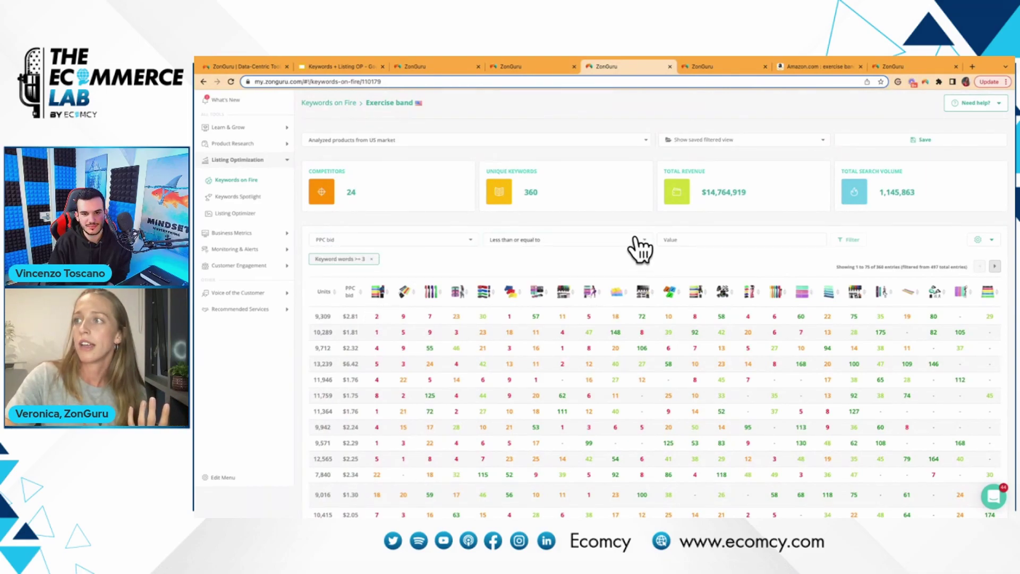
{"action": "left_click", "coordinate": [680, 238]}
{"action": "type", "text": "1.5"}
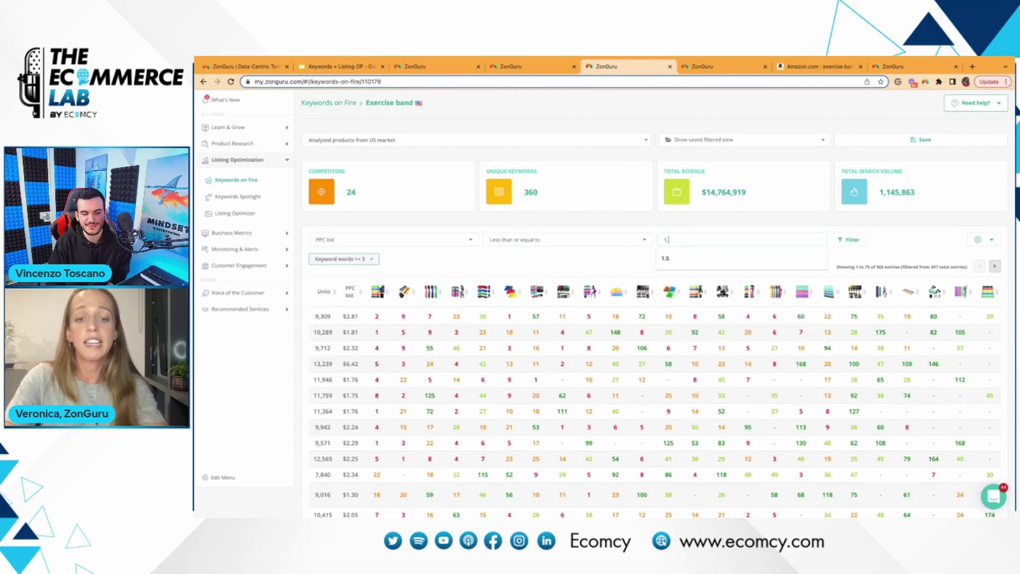
{"action": "left_click", "coordinate": [850, 246]}
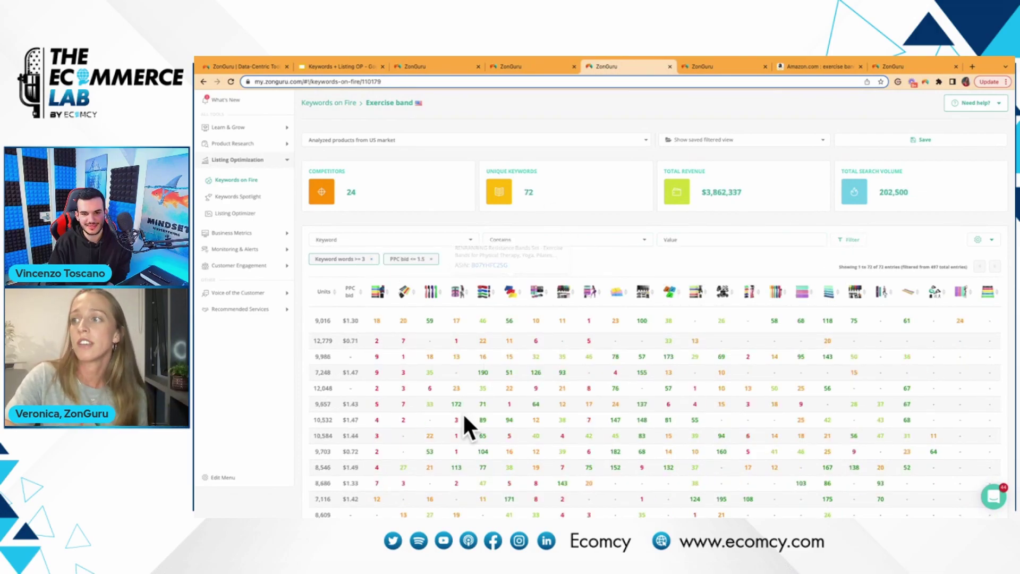
Save the filtered keyword view of the exercise band analysis under the name "exercise band LT PPC 1.5"
{"action": "scroll", "coordinate": [463, 412], "scroll_direction": "left", "scroll_amount": 2}
{"action": "scroll", "coordinate": [463, 412], "scroll_direction": "left", "scroll_amount": 10}
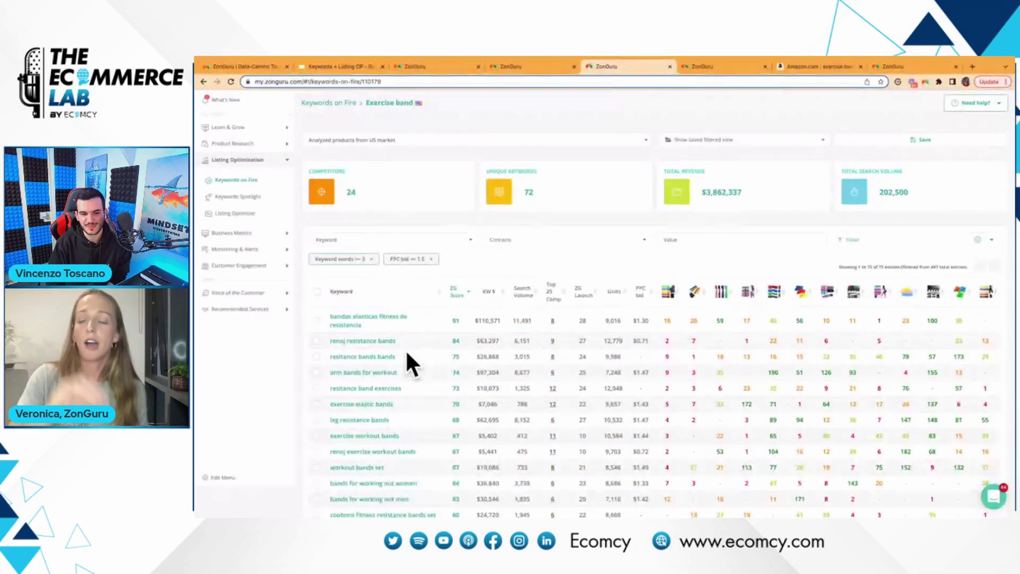
{"action": "left_click", "coordinate": [896, 139]}
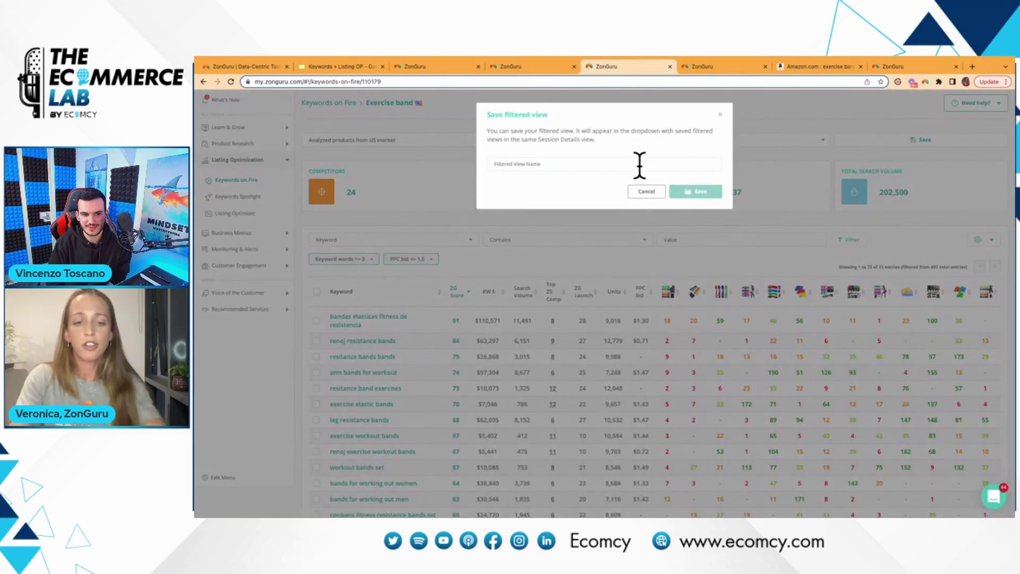
{"action": "left_click", "coordinate": [639, 164]}
{"action": "type", "text": "exercise band"}
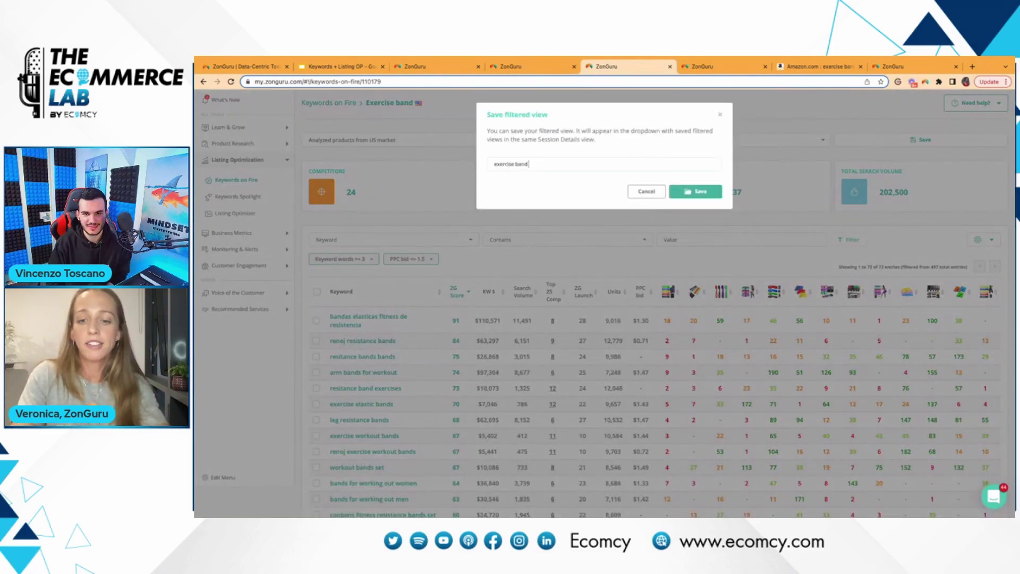
{"action": "type", "text": " LT"}
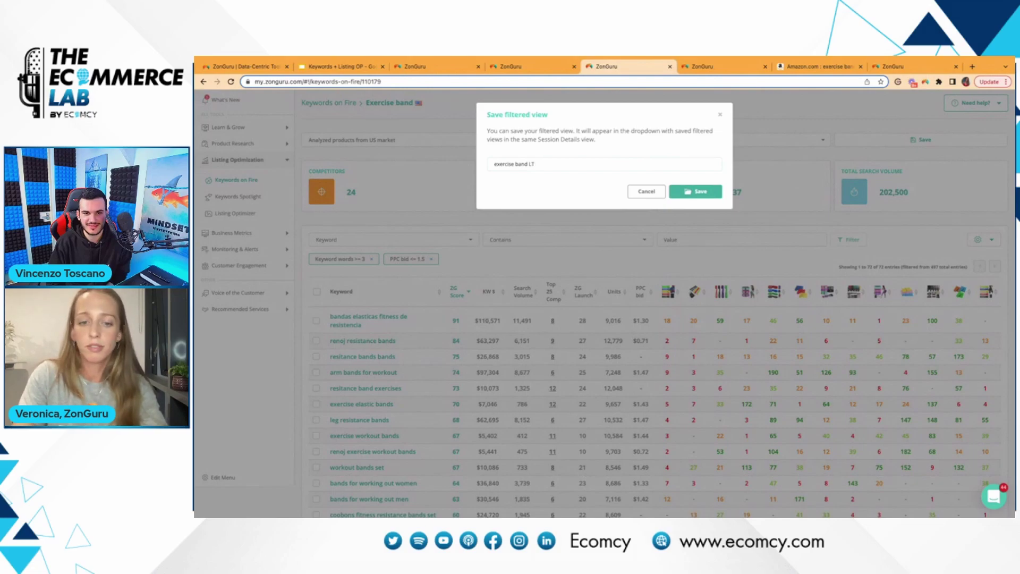
{"action": "type", "text": " PPC 1.5"}
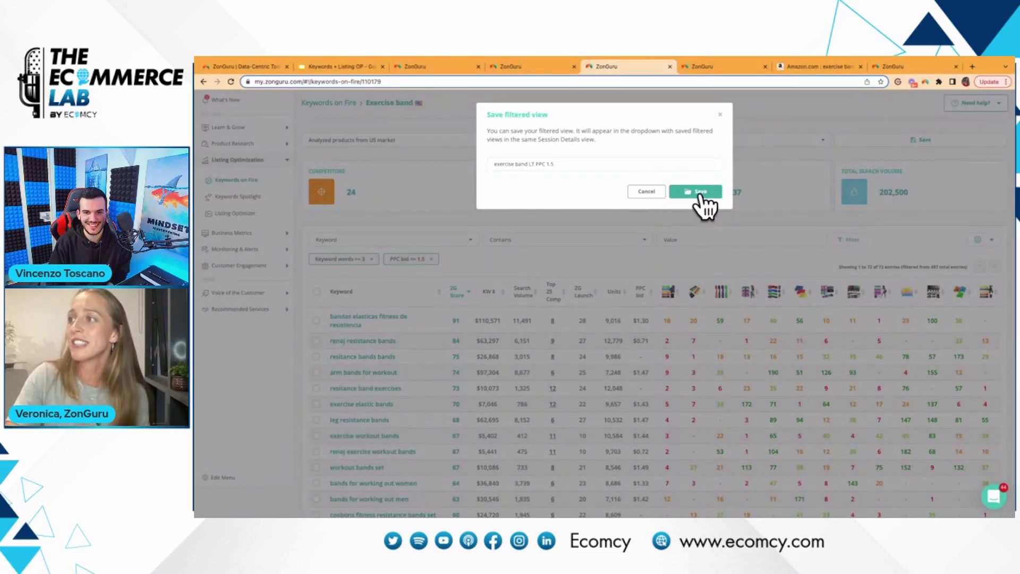
{"action": "left_click", "coordinate": [698, 192]}
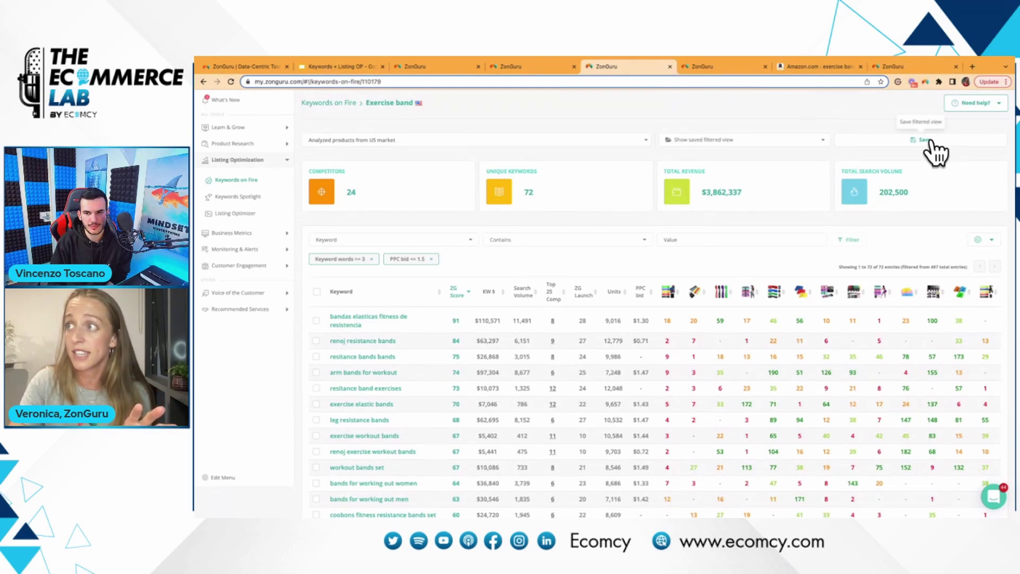
In the Exercise band VP listing optimizer session, view the saved Keywords on Fire sessions available for keyword import, and close the import without loading any
{"action": "left_click", "coordinate": [730, 66]}
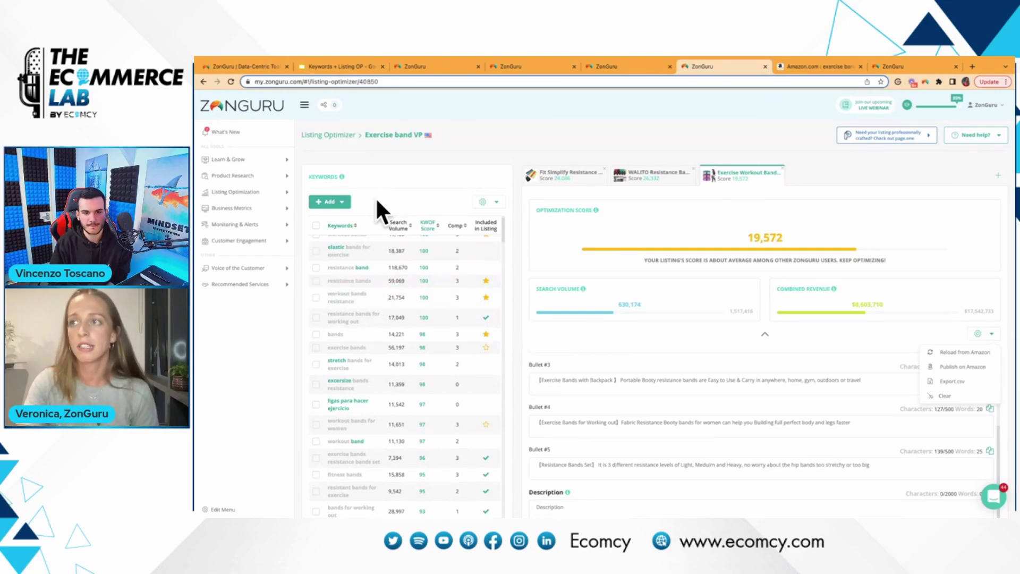
{"action": "left_click", "coordinate": [332, 203]}
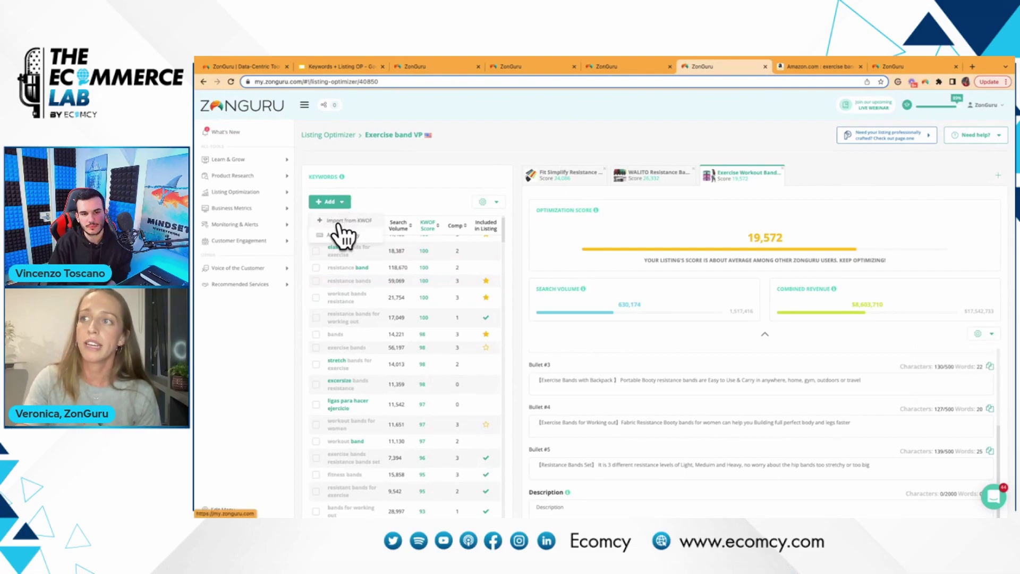
{"action": "left_click", "coordinate": [338, 221]}
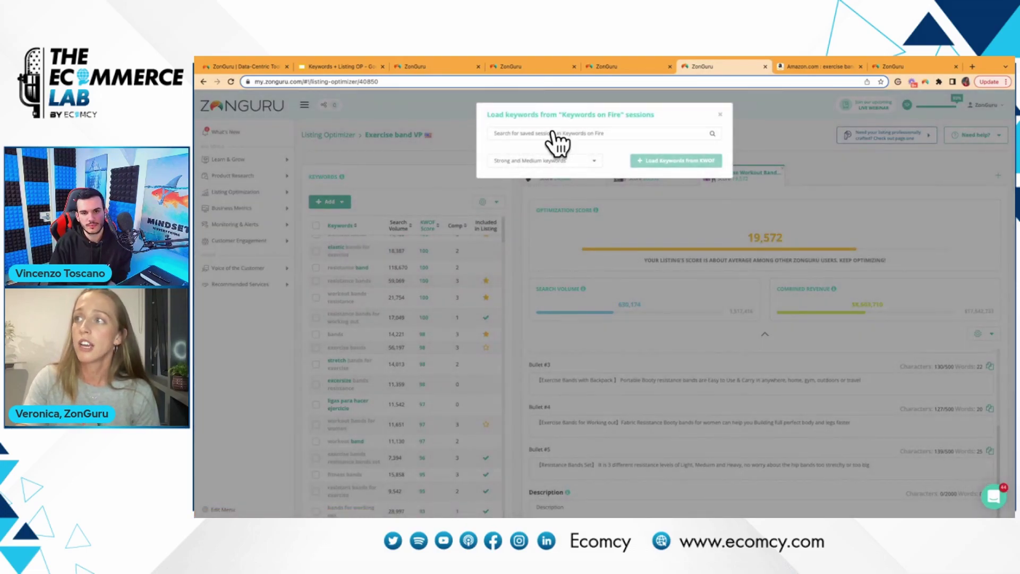
{"action": "left_click", "coordinate": [555, 135]}
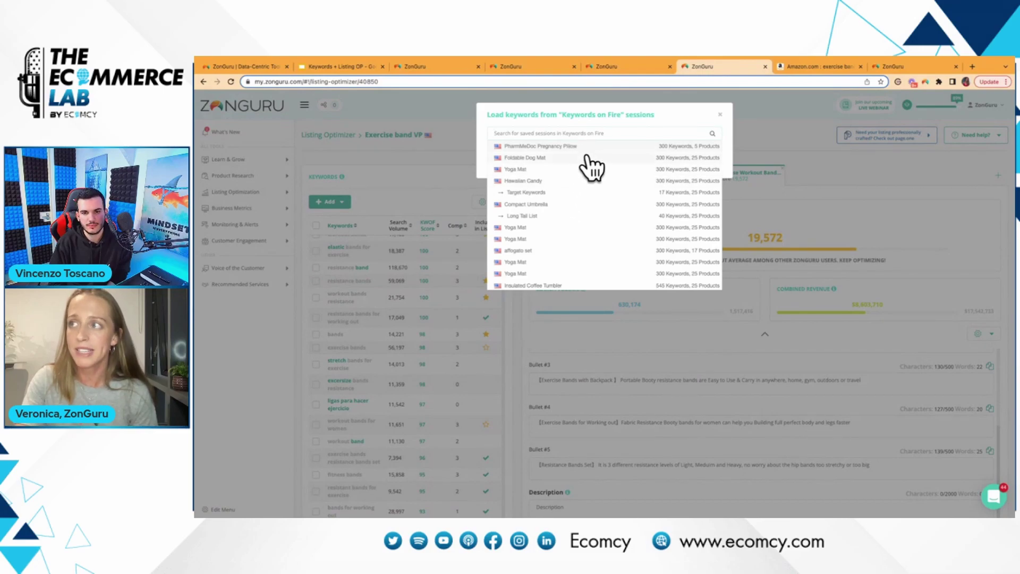
{"action": "left_click", "coordinate": [720, 113]}
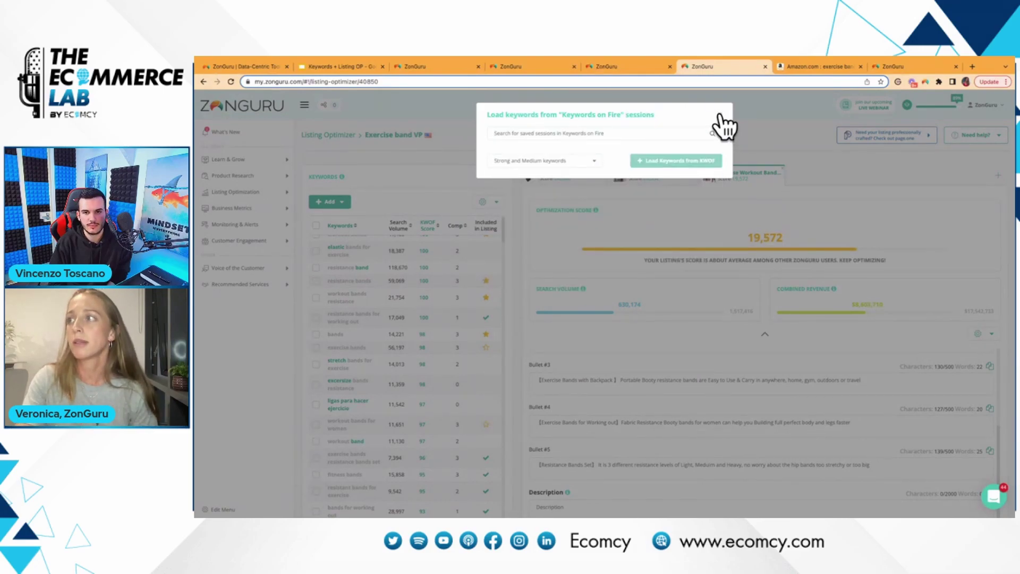
{"action": "left_click", "coordinate": [721, 114]}
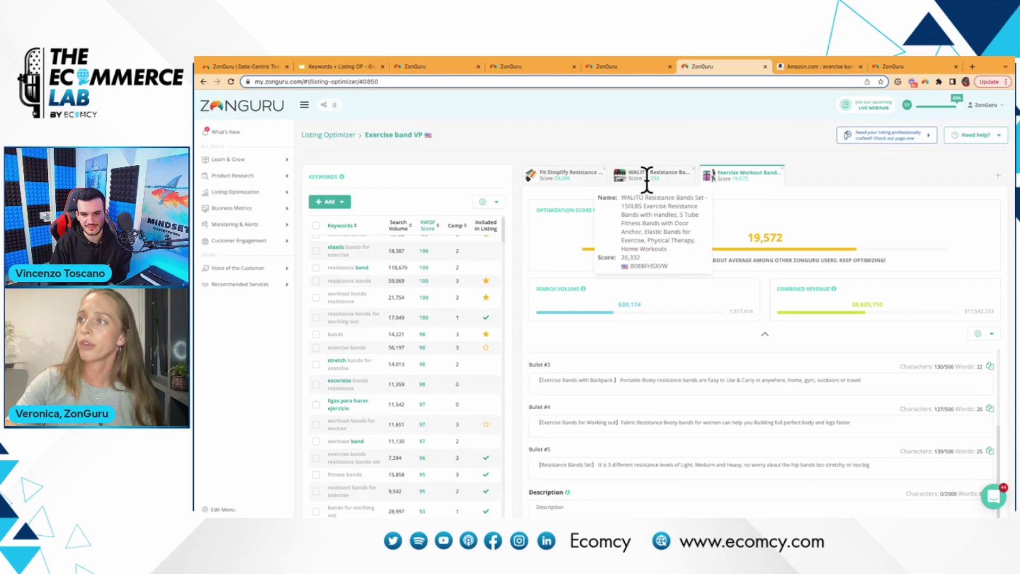
Switch to the Amazon exercise band results, copy the Renoj exercise workout bands' ASIN, and sort the ZonGuru product table by highest revenue
{"action": "left_click", "coordinate": [826, 66]}
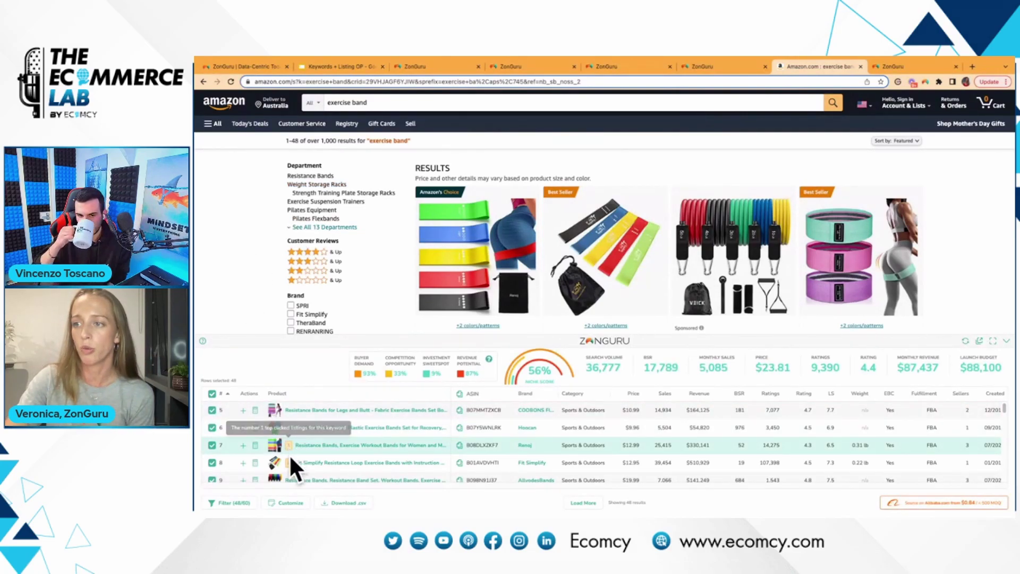
{"action": "mouse_move", "coordinate": [289, 459]}
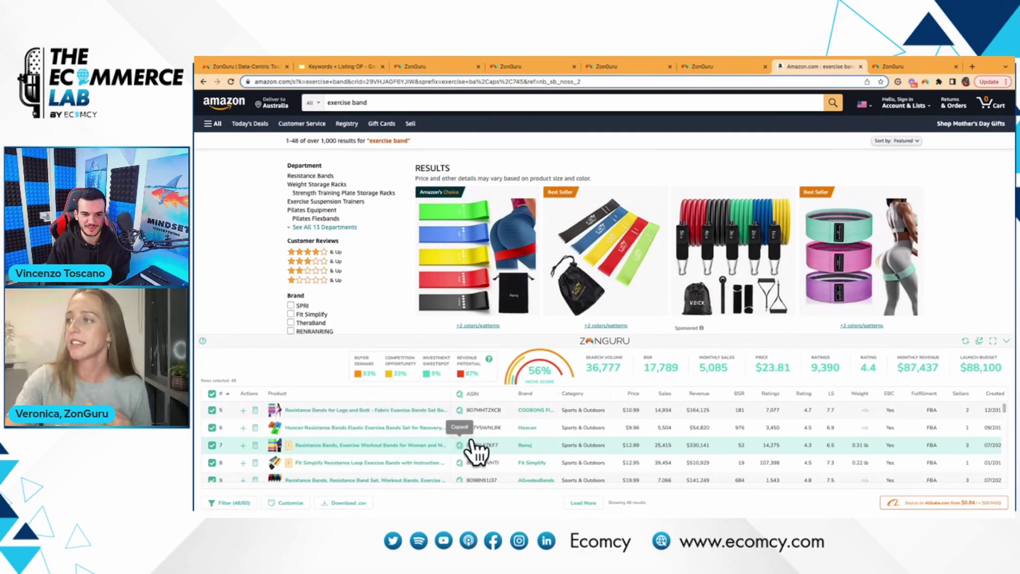
{"action": "left_click", "coordinate": [701, 396]}
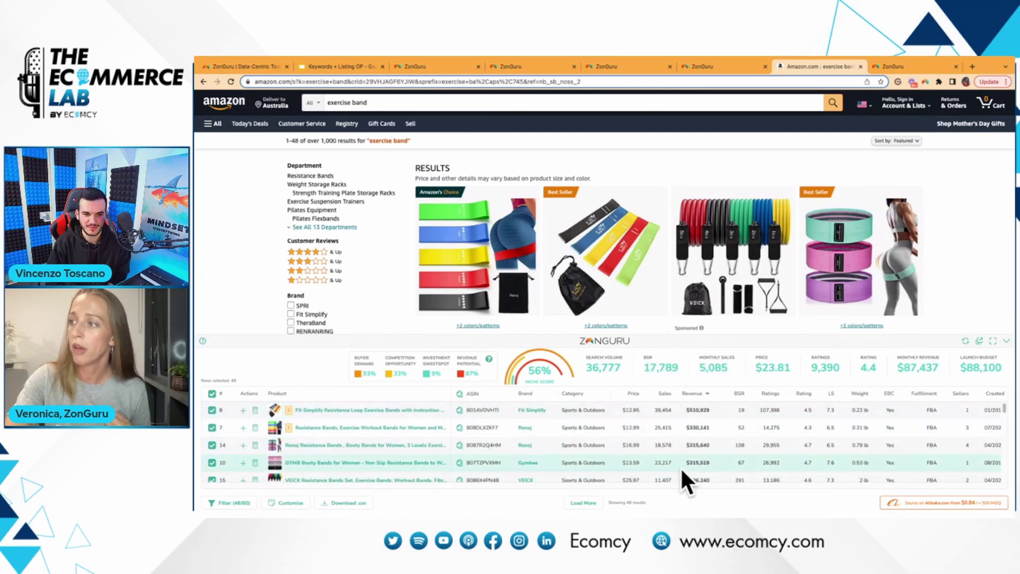
Add the AMZ product with ASIN B08DLXZKF7 from the United States market as a competitor listing in the Exercise band VP session
{"action": "left_click", "coordinate": [705, 65]}
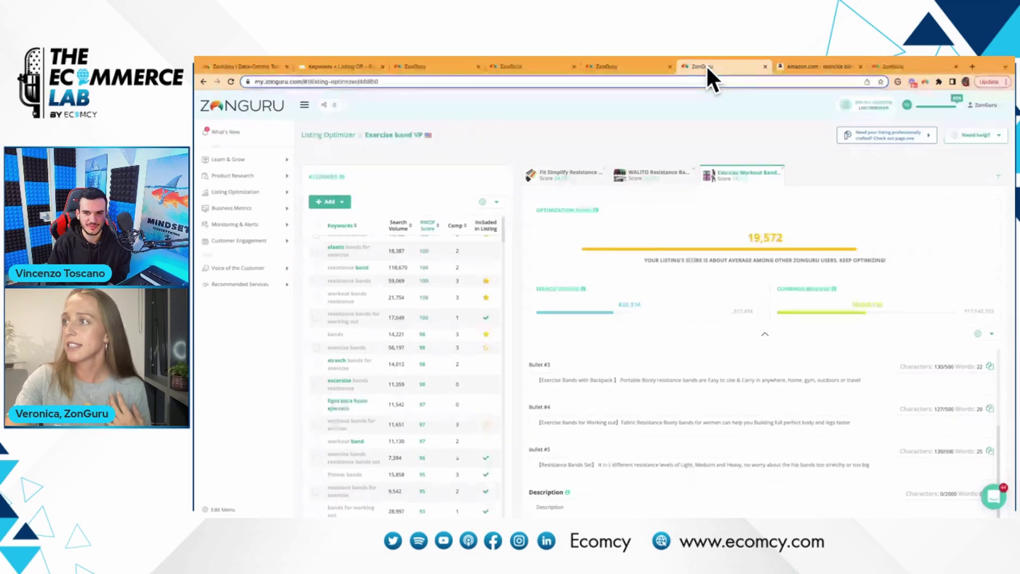
{"action": "left_click", "coordinate": [803, 66]}
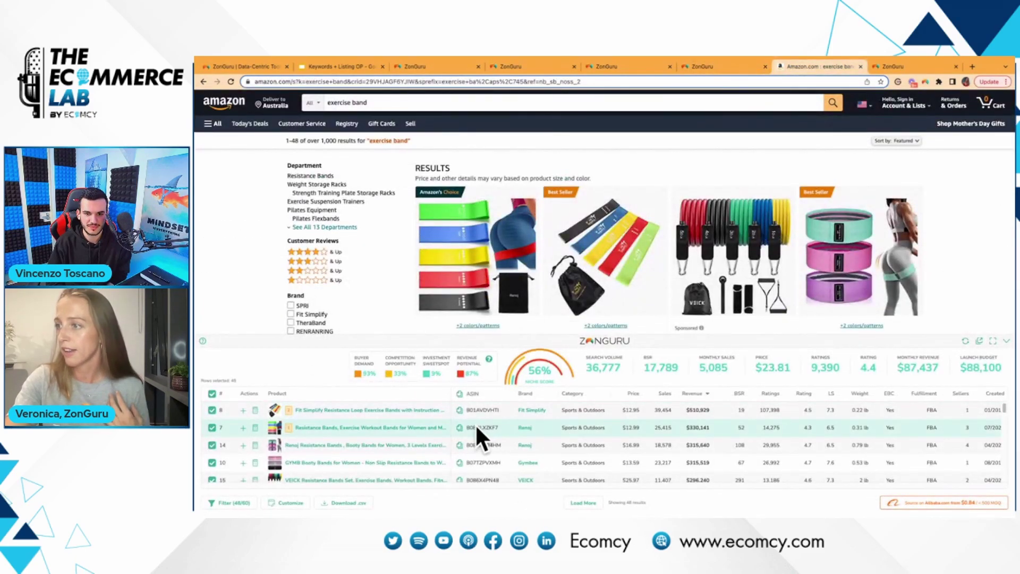
{"action": "left_click", "coordinate": [698, 72]}
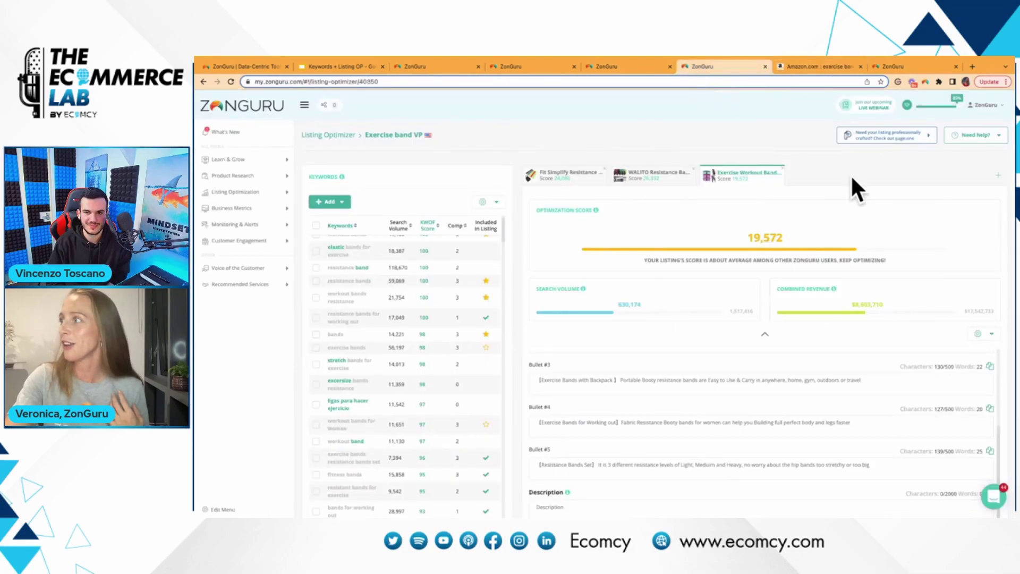
{"action": "left_click", "coordinate": [999, 175]}
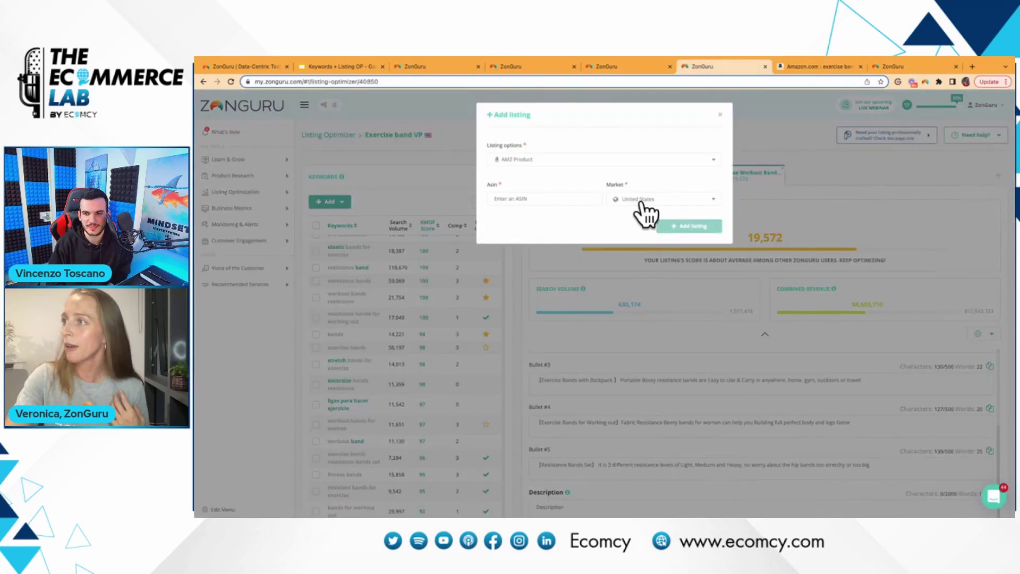
{"action": "left_click", "coordinate": [562, 197]}
{"action": "type", "text": "B08DLXZKF7"}
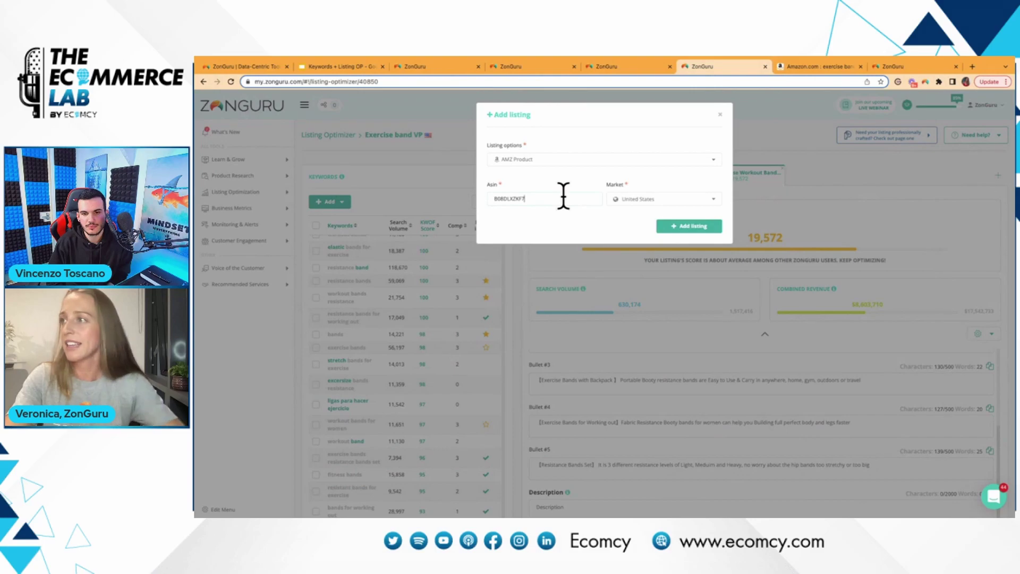
{"action": "left_click", "coordinate": [690, 226]}
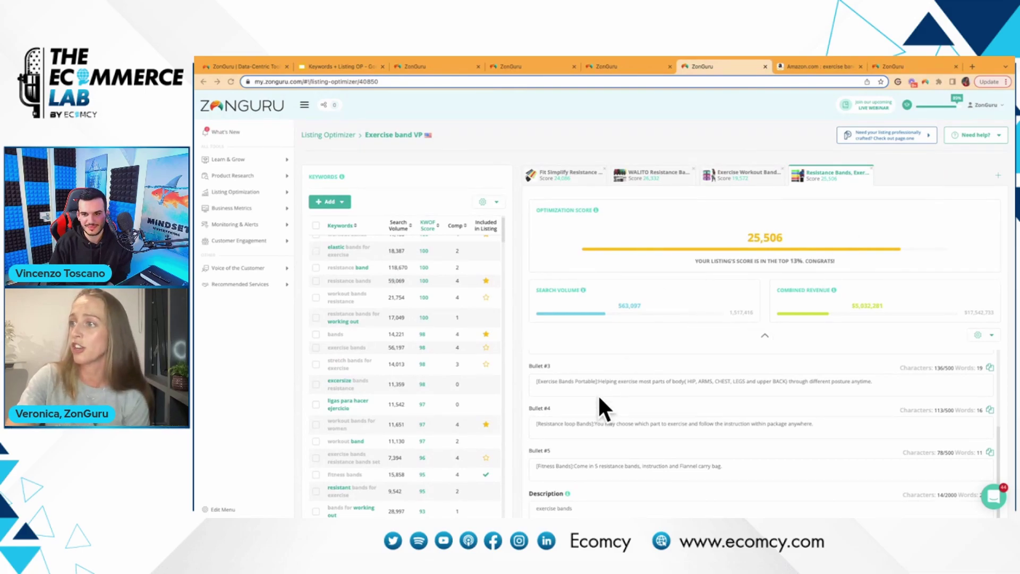
Review the added competitor listing's title, bullets, description and search terms
{"action": "scroll", "coordinate": [598, 393], "scroll_direction": "up", "scroll_amount": 3}
{"action": "scroll", "coordinate": [636, 406], "scroll_direction": "down", "scroll_amount": 5}
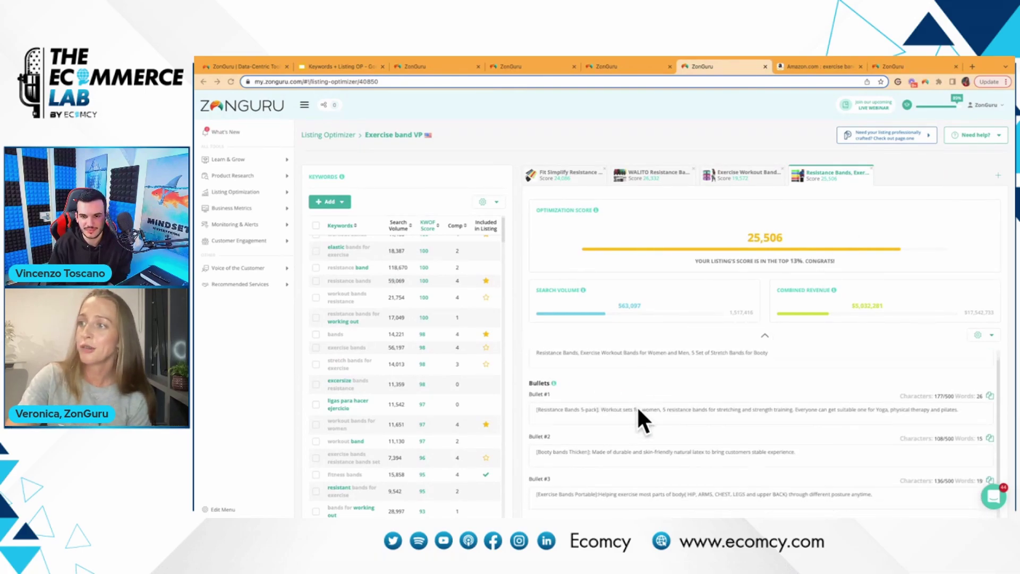
{"action": "scroll", "coordinate": [636, 406], "scroll_direction": "down", "scroll_amount": 2}
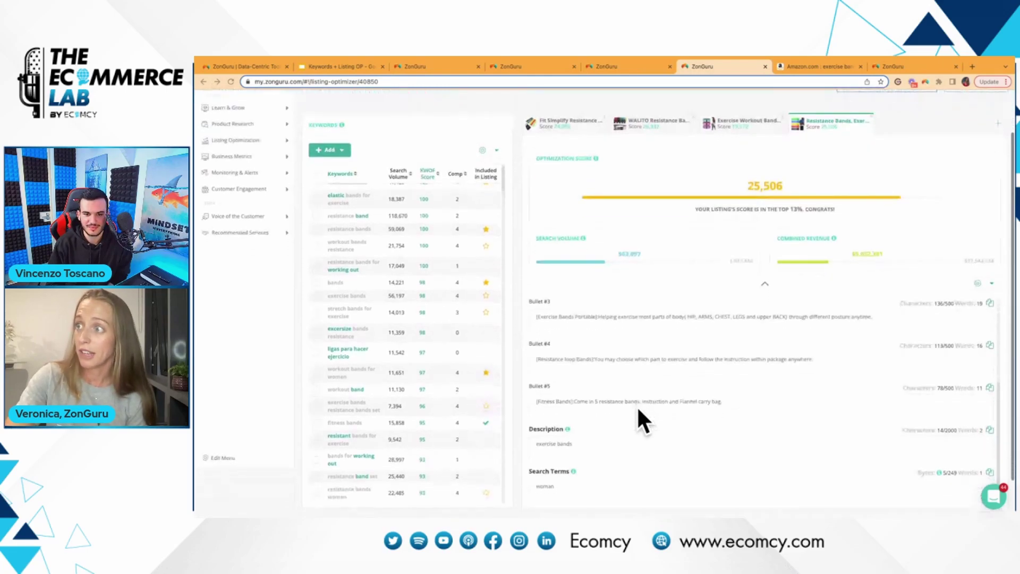
{"action": "scroll", "coordinate": [636, 405], "scroll_direction": "up", "scroll_amount": 5}
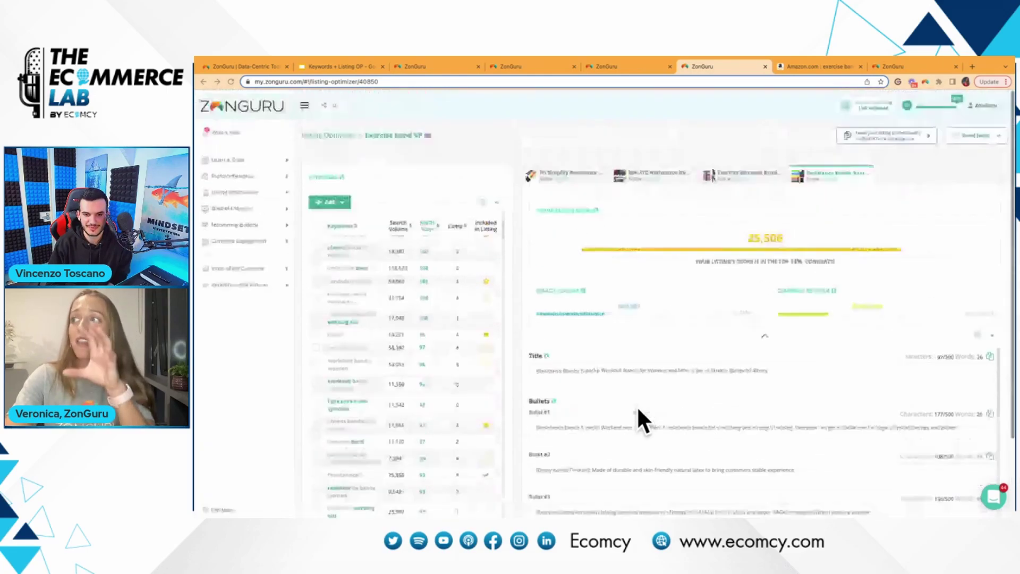
Examine the Fit Simplify listing's title, bullets, description and search terms
{"action": "left_click", "coordinate": [584, 178]}
{"action": "scroll", "coordinate": [648, 379], "scroll_direction": "down", "scroll_amount": 3}
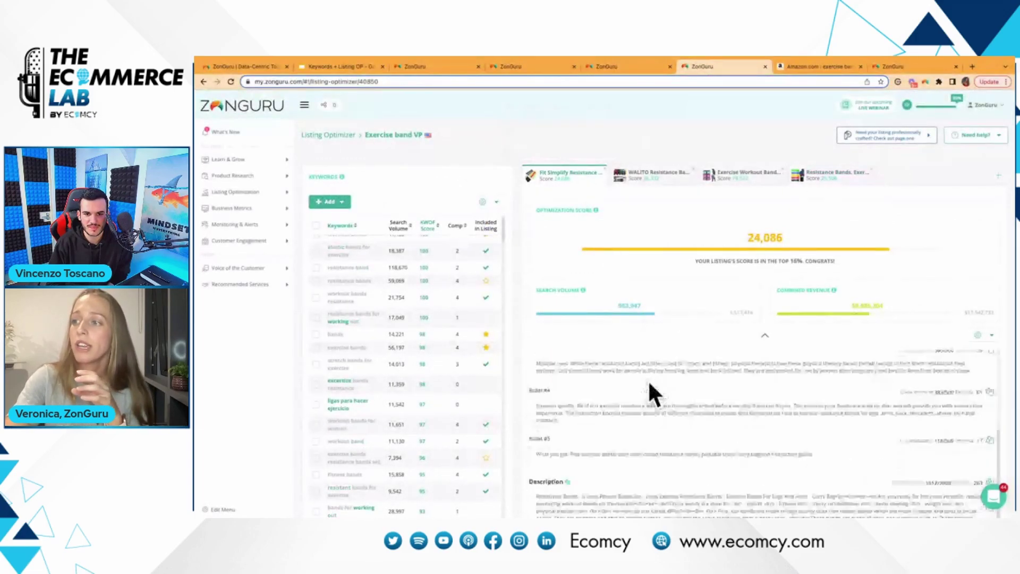
{"action": "scroll", "coordinate": [725, 433], "scroll_direction": "down", "scroll_amount": 1}
{"action": "scroll", "coordinate": [722, 431], "scroll_direction": "down", "scroll_amount": 2}
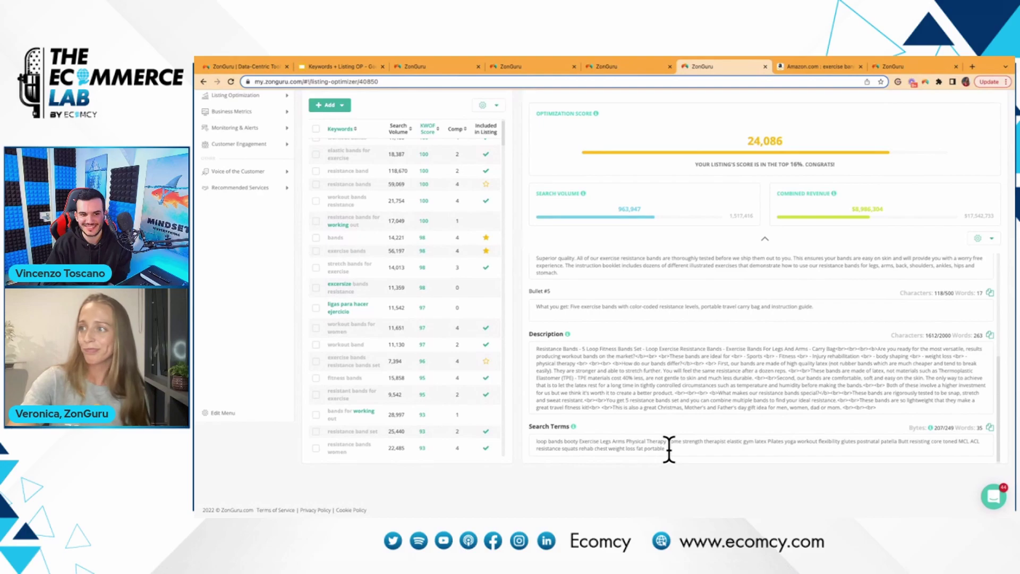
{"action": "scroll", "coordinate": [668, 448], "scroll_direction": "up", "scroll_amount": 1}
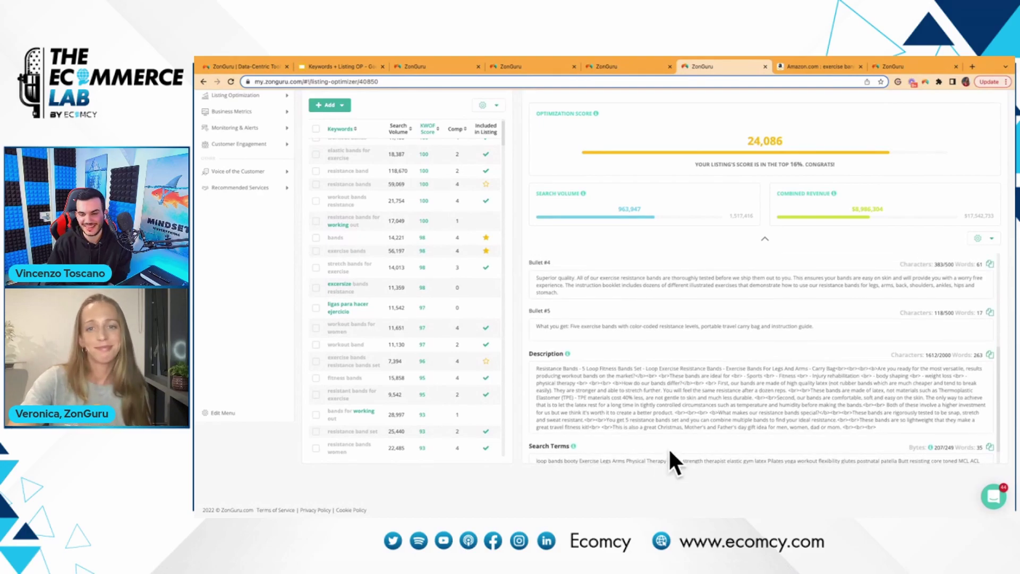
{"action": "scroll", "coordinate": [668, 447], "scroll_direction": "down", "scroll_amount": 1}
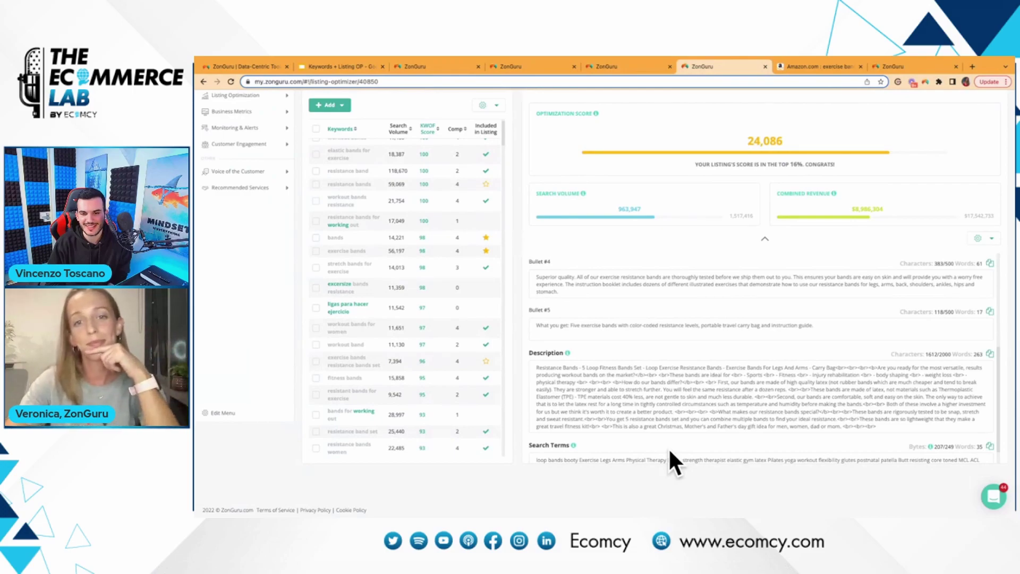
{"action": "scroll", "coordinate": [668, 448], "scroll_direction": "up", "scroll_amount": 3}
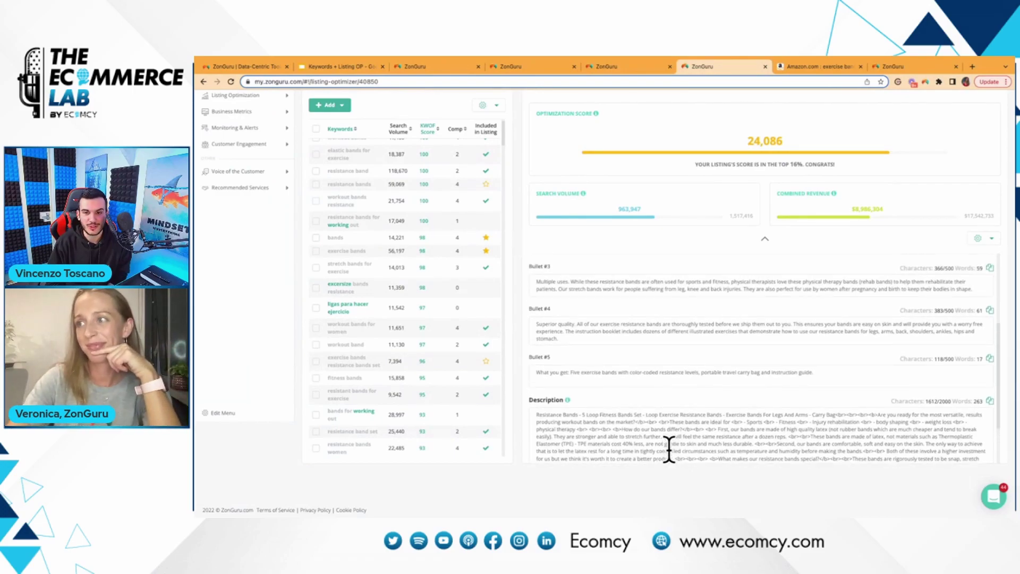
{"action": "scroll", "coordinate": [669, 447], "scroll_direction": "up", "scroll_amount": 2}
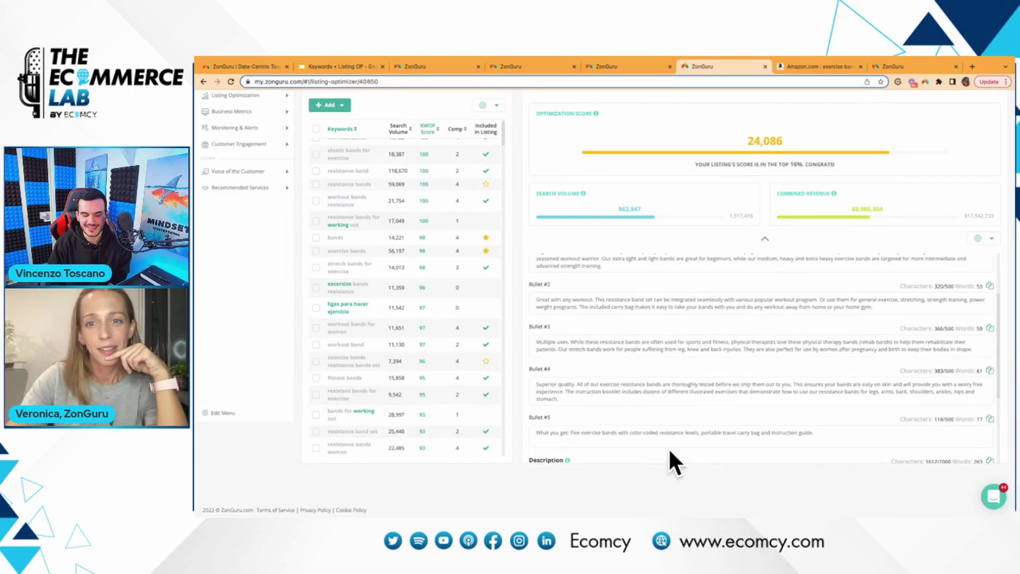
{"action": "scroll", "coordinate": [668, 448], "scroll_direction": "up", "scroll_amount": 3}
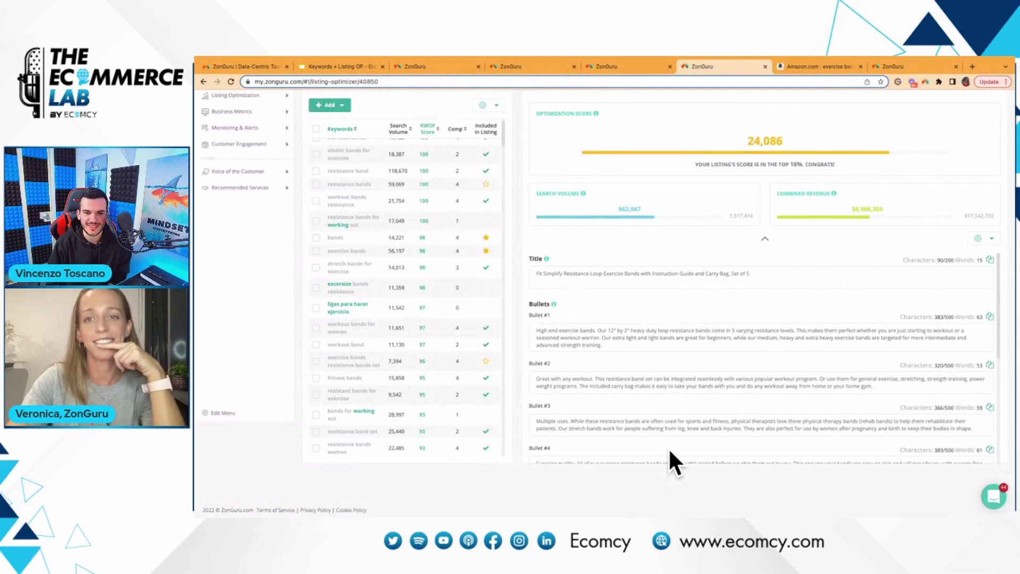
{"action": "scroll", "coordinate": [668, 448], "scroll_direction": "up", "scroll_amount": 1}
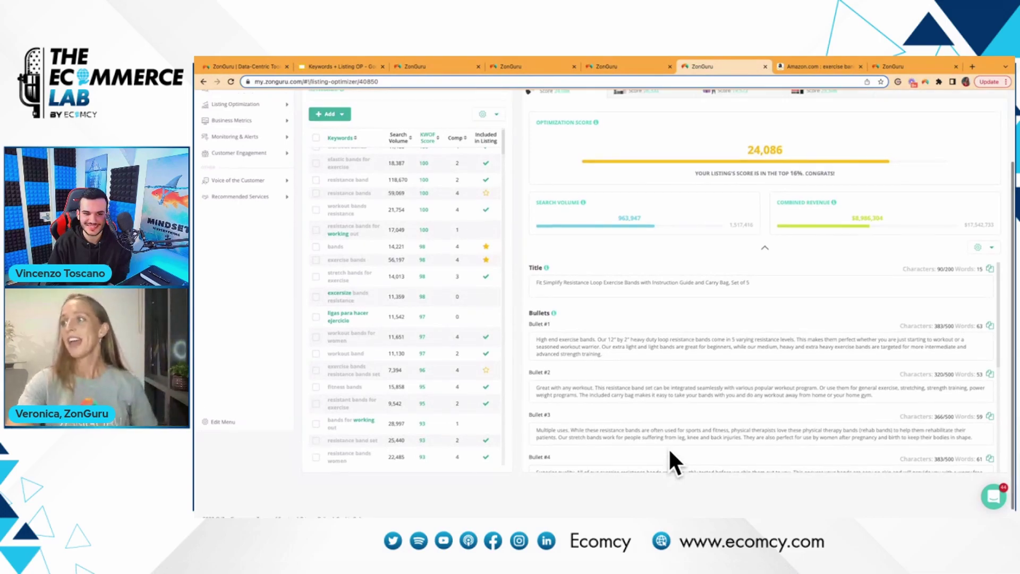
Check the explanation of the optimization score and open the WALITO listing to compare its score
{"action": "scroll", "coordinate": [668, 447], "scroll_direction": "up", "scroll_amount": 2}
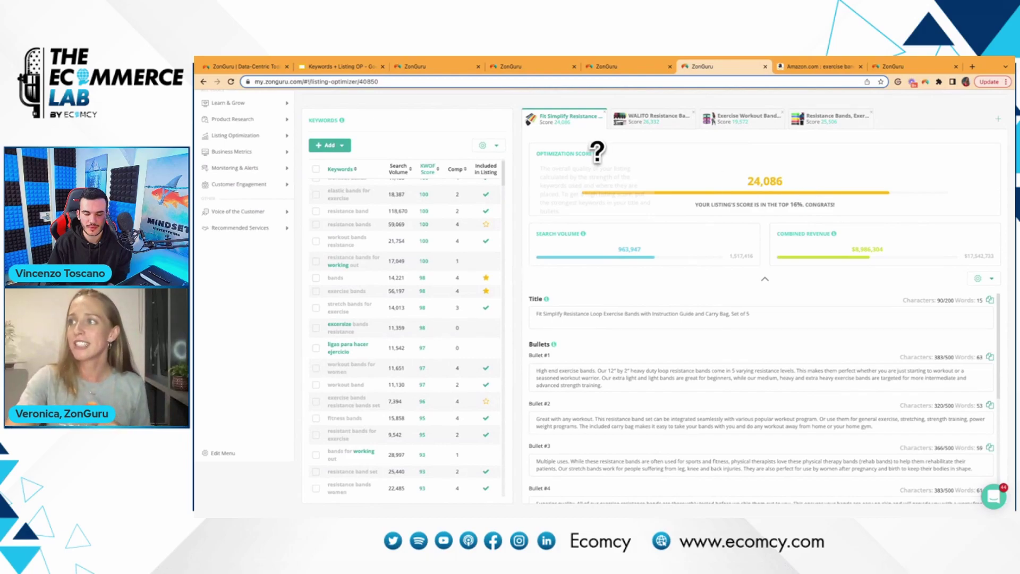
{"action": "mouse_move", "coordinate": [596, 154]}
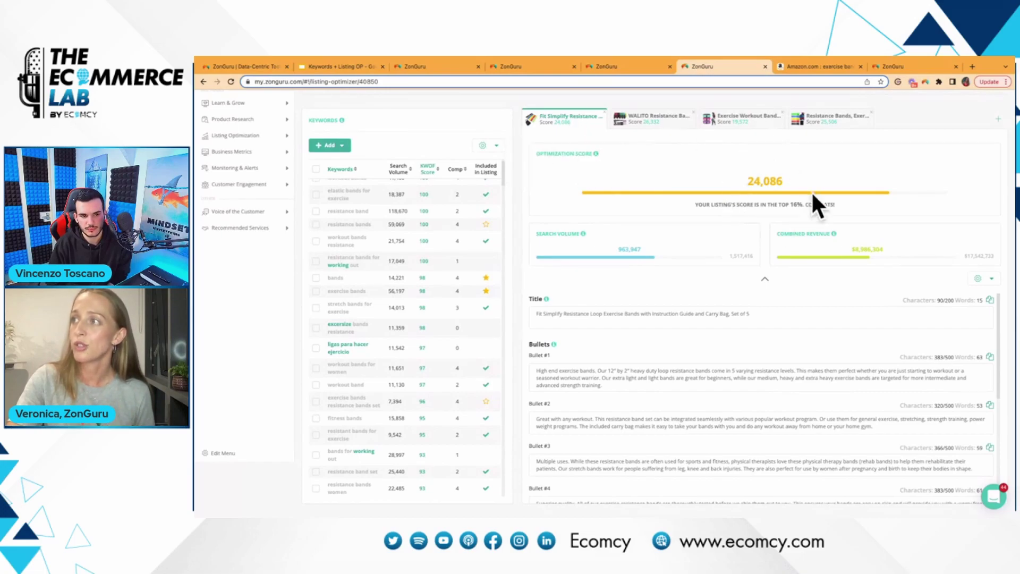
{"action": "left_click", "coordinate": [672, 119]}
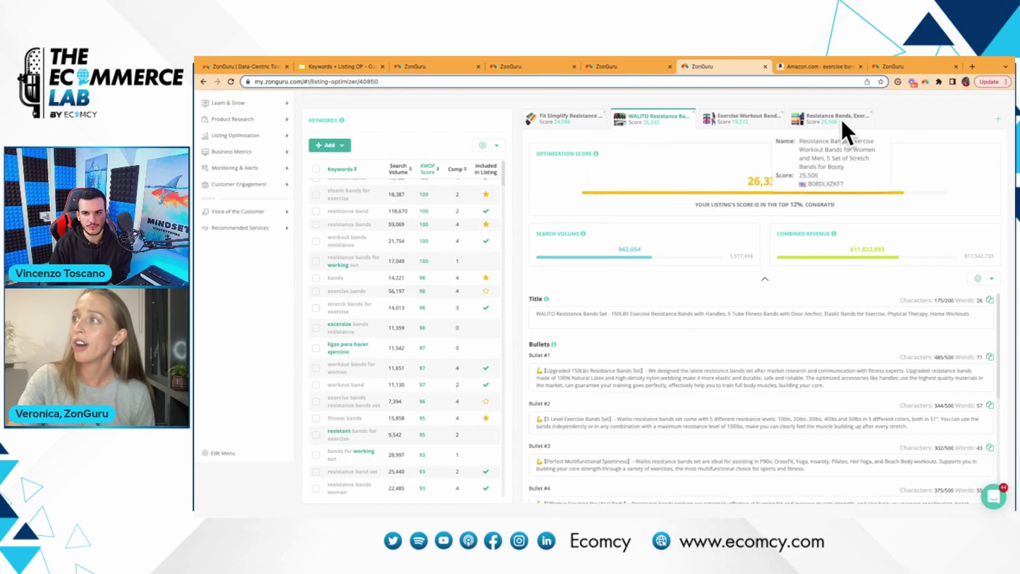
Open the Exercise Workout Bands listing and examine its optimization score, title, bullets and keyword coverage
{"action": "left_click", "coordinate": [763, 123]}
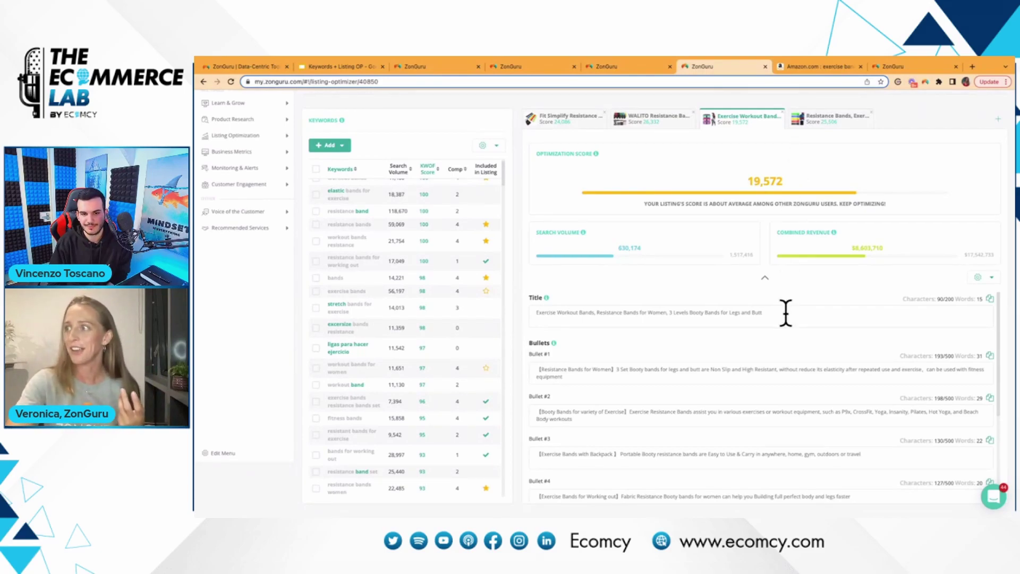
{"action": "scroll", "coordinate": [461, 340], "scroll_direction": "up", "scroll_amount": 1}
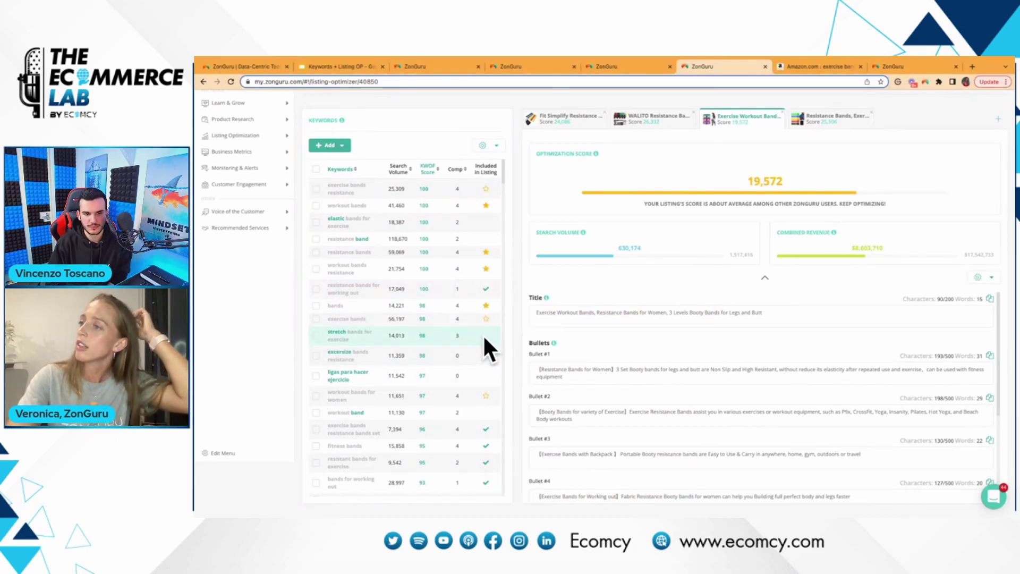
{"action": "scroll", "coordinate": [642, 358], "scroll_direction": "up", "scroll_amount": 1}
{"action": "scroll", "coordinate": [639, 354], "scroll_direction": "down", "scroll_amount": 2}
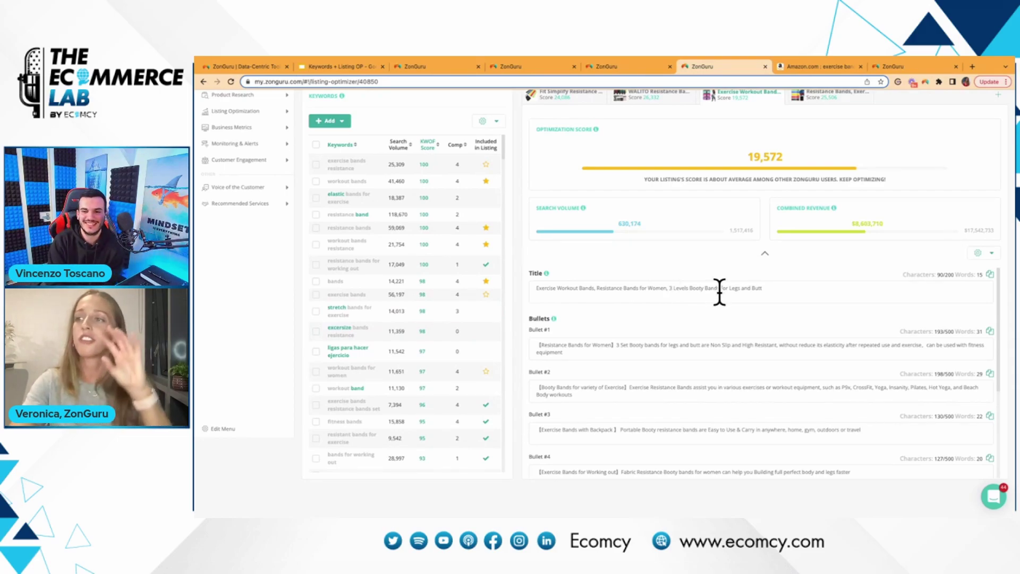
{"action": "scroll", "coordinate": [718, 290], "scroll_direction": "up", "scroll_amount": 1}
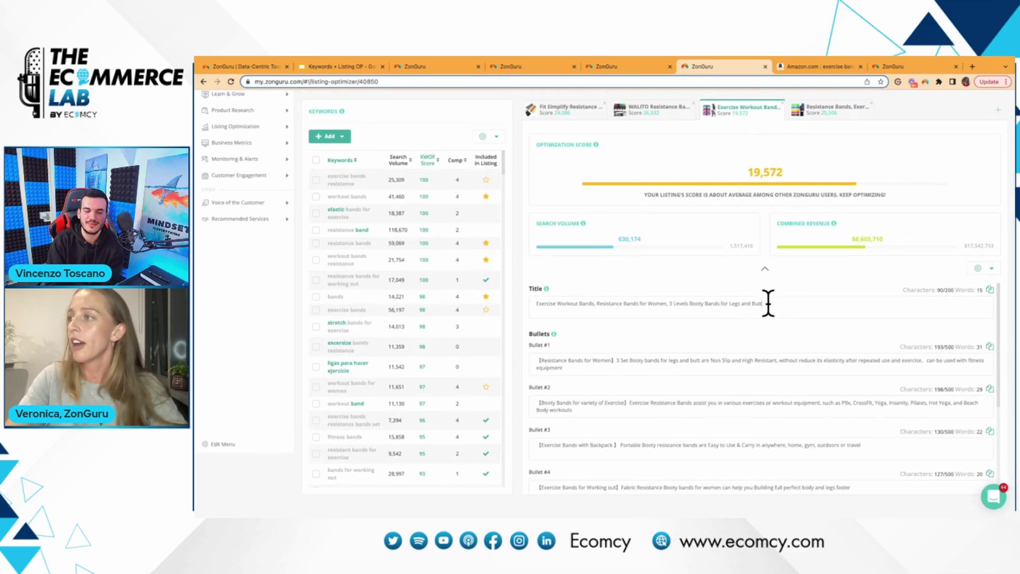
Replace the title with "Resistance training Bands - Booty workout, thick loop | set of 3 - for Legs and Butt, strength training, Exercise Fitness Bands with Video Workout for Women & men"
{"action": "left_click_drag", "start_coordinate": [784, 304], "coordinate": [535, 301]}
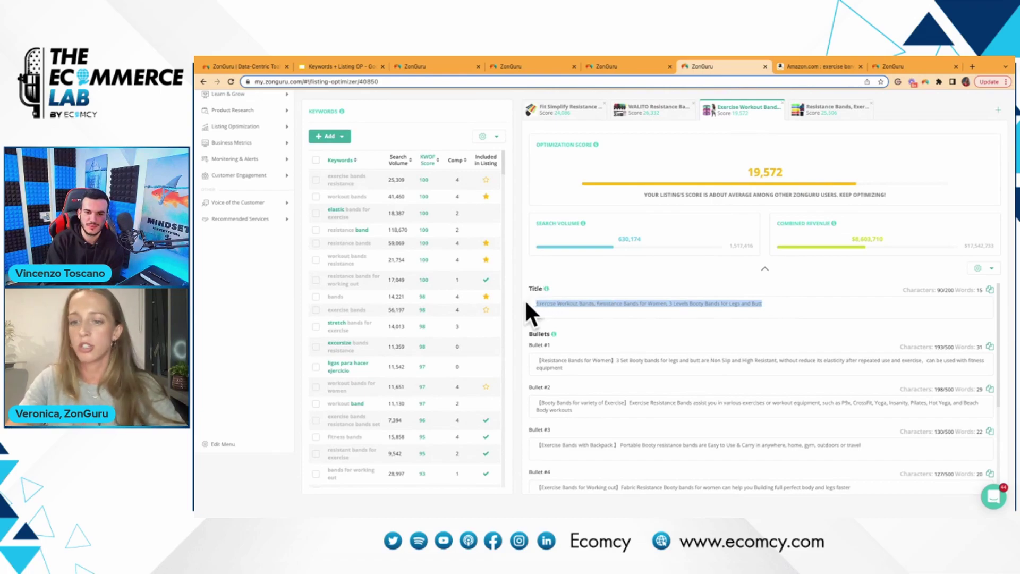
{"action": "type", "text": "Resistance training Bands - Booty workout, thick loop | set of 3 - for Legs and Butt, strength training, Exercise Fitness Bands with Video Workout for Women & men"}
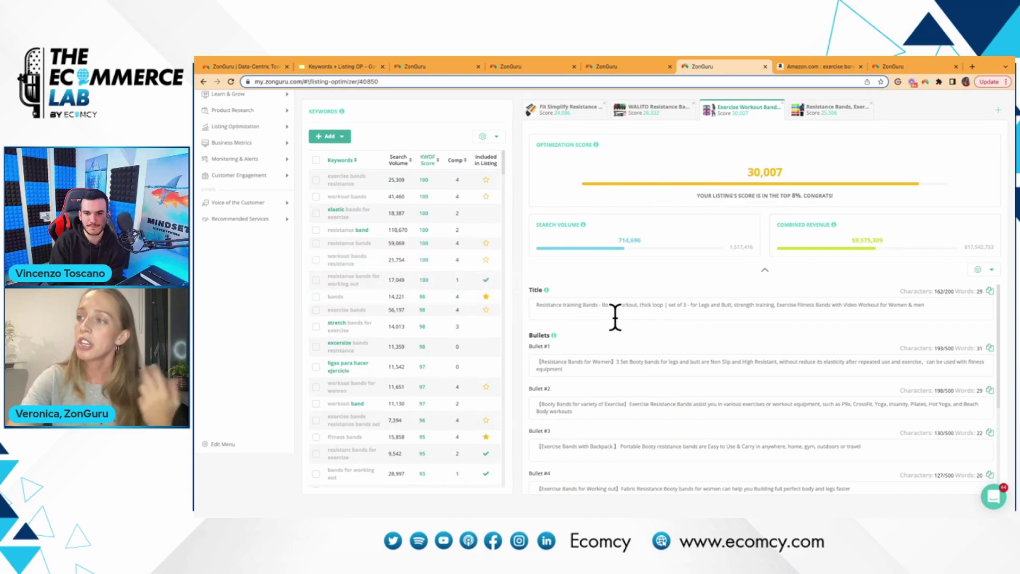
{"action": "scroll", "coordinate": [614, 314], "scroll_direction": "down", "scroll_amount": 1}
{"action": "scroll", "coordinate": [615, 317], "scroll_direction": "up", "scroll_amount": 1}
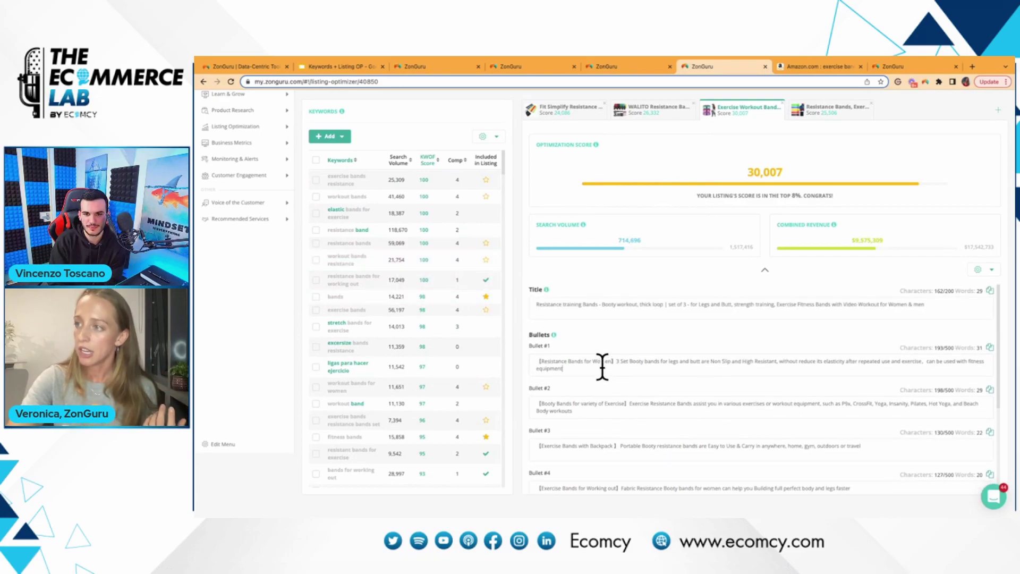
Add the unused keyword words elastic, band, stretch, excersize, ligas para hacer and ejercicio to the listing's Search Terms after "booty bands"
{"action": "scroll", "coordinate": [601, 364], "scroll_direction": "down", "scroll_amount": 2}
{"action": "scroll", "coordinate": [602, 367], "scroll_direction": "down", "scroll_amount": 1}
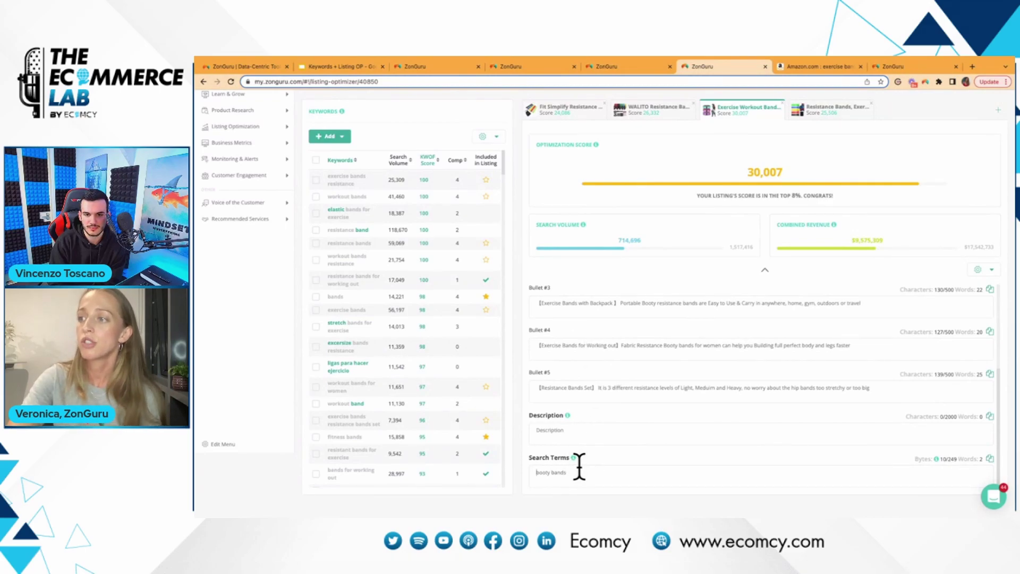
{"action": "left_click", "coordinate": [335, 211]}
{"action": "left_click", "coordinate": [363, 231]}
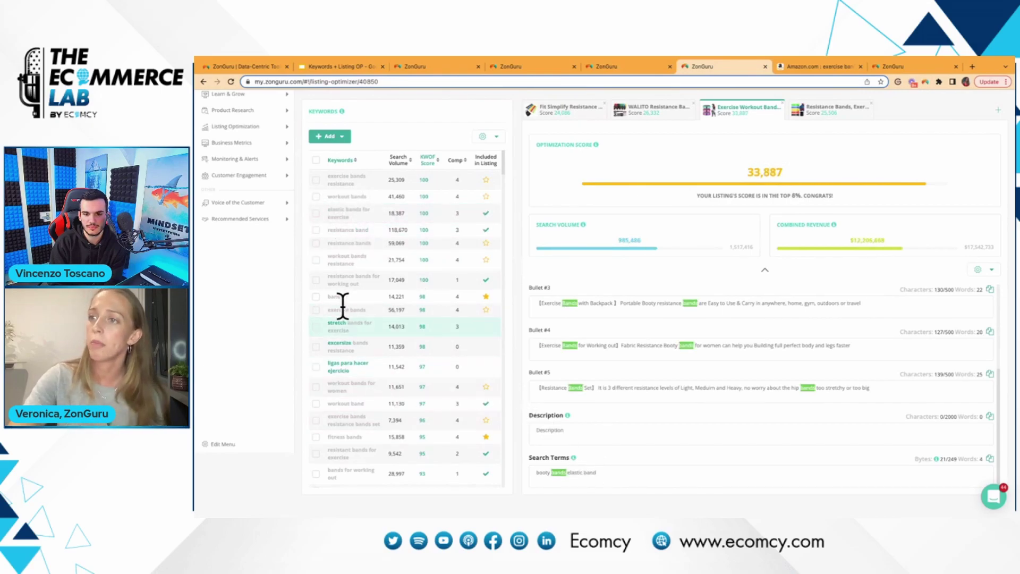
{"action": "left_click", "coordinate": [336, 329]}
{"action": "left_click", "coordinate": [339, 350]}
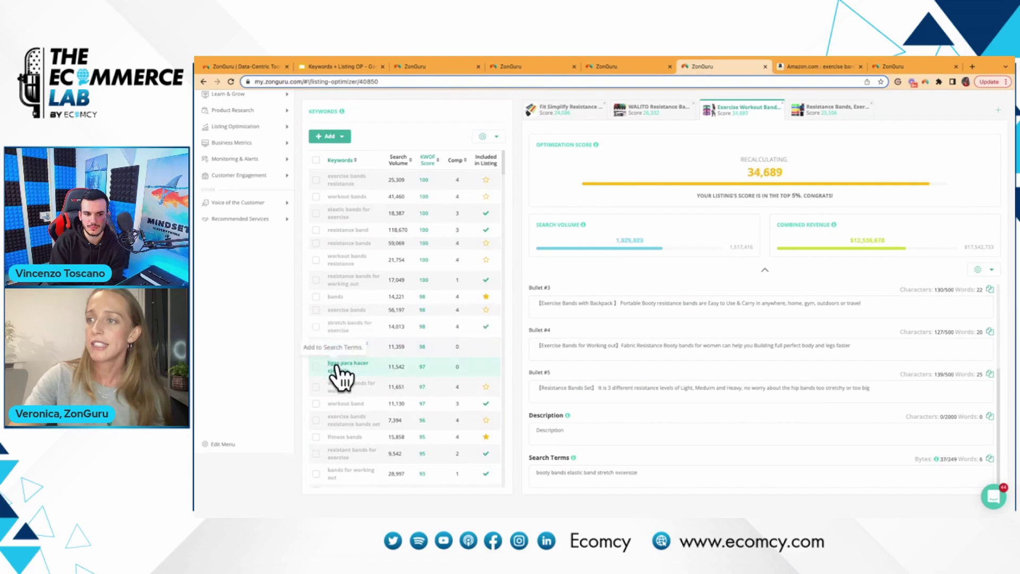
{"action": "left_click", "coordinate": [350, 374]}
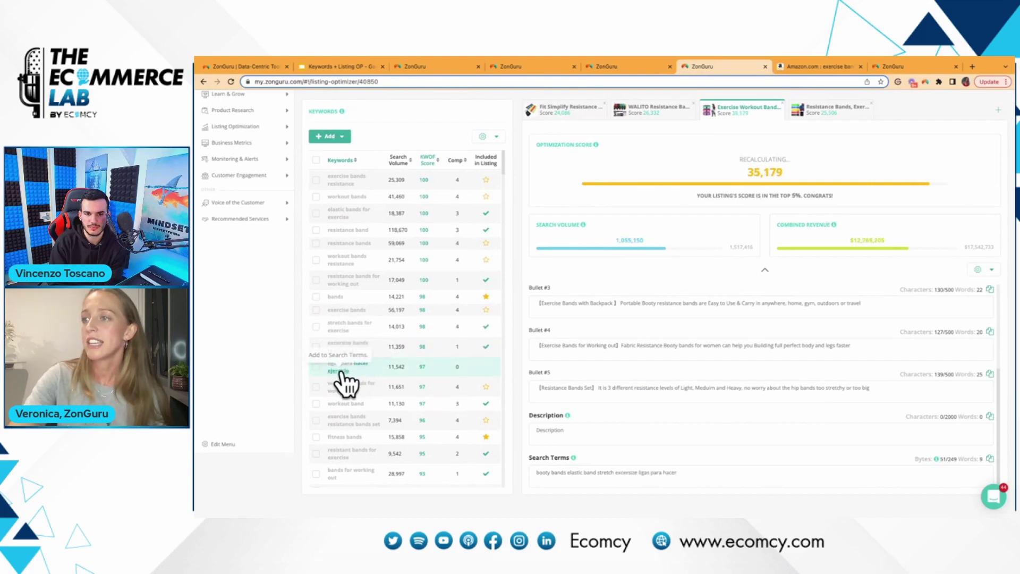
{"action": "left_click", "coordinate": [340, 371]}
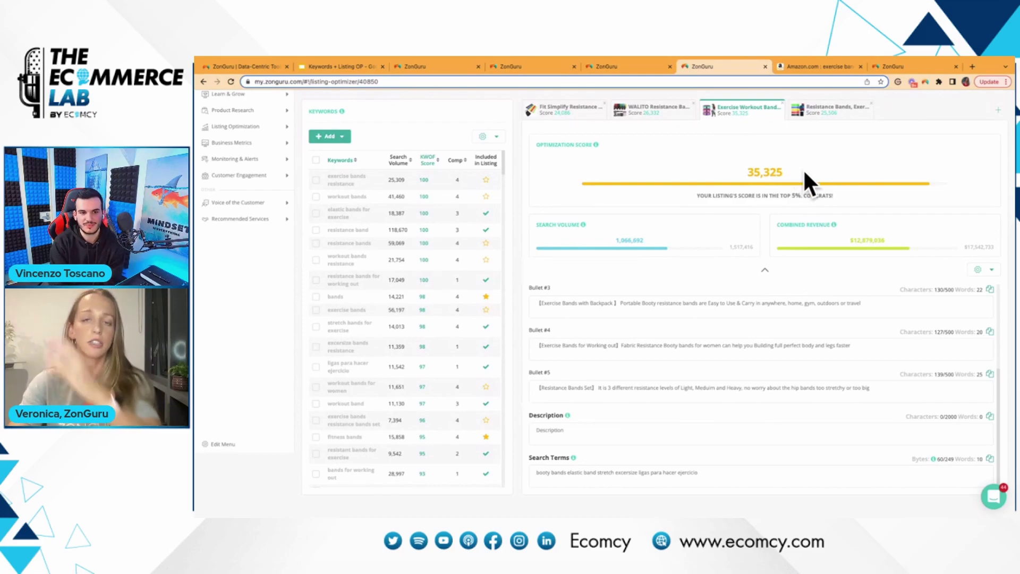
Check the options for reloading, publishing, exporting and clearing the Exercise Workout Bands listing
{"action": "left_click", "coordinate": [979, 272]}
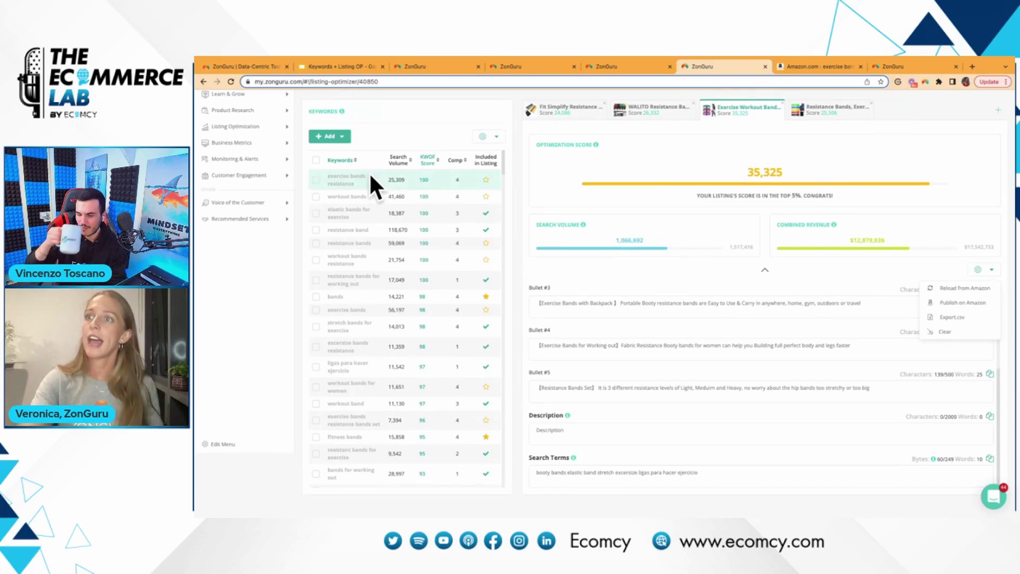
Switch to Keyword Tracker and review the exercise bands product's tracked keywords, search volumes, 30-day trends and position changes
{"action": "left_click", "coordinate": [263, 160]}
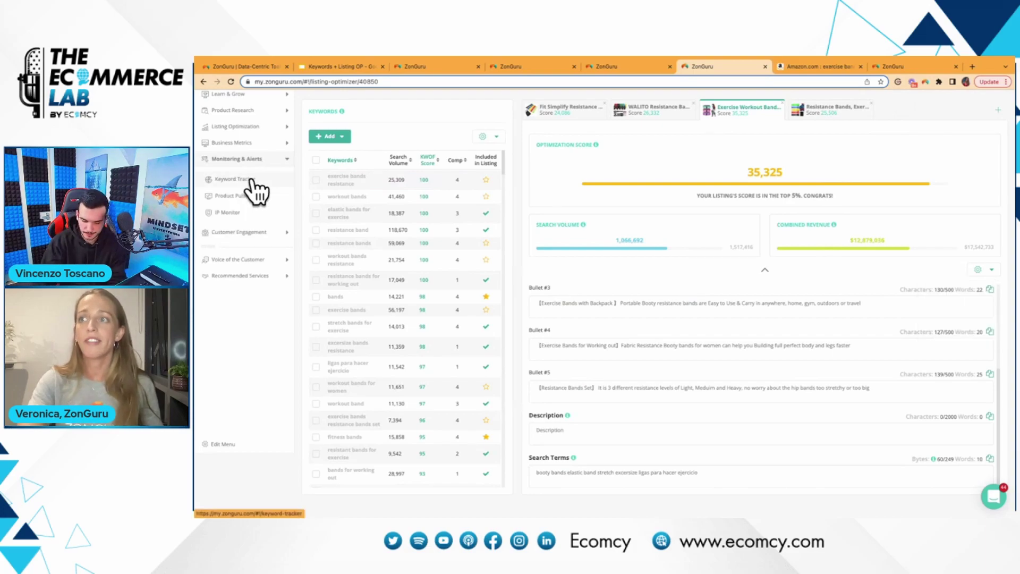
{"action": "left_click", "coordinate": [897, 66]}
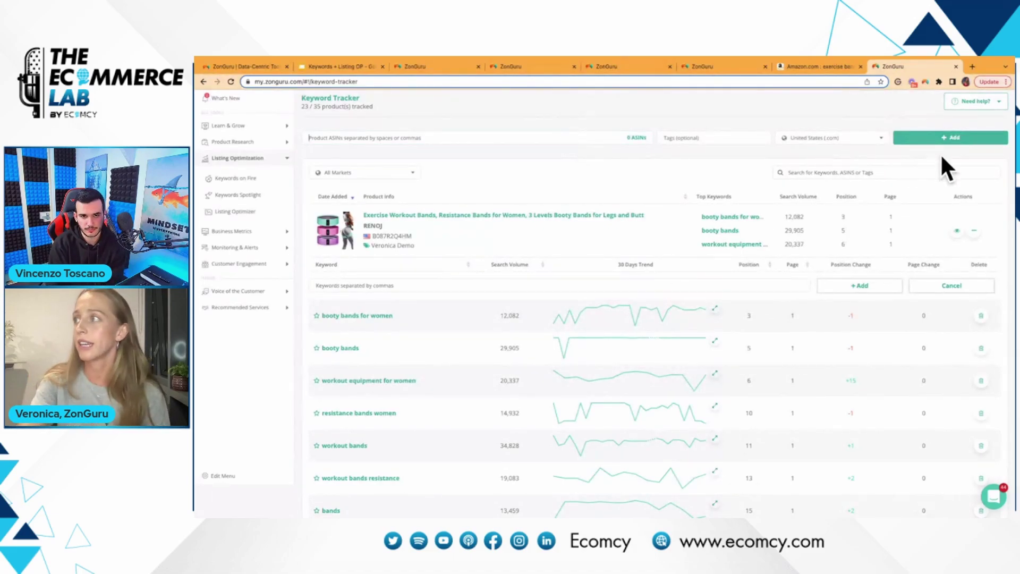
{"action": "scroll", "coordinate": [624, 238], "scroll_direction": "down", "scroll_amount": 2}
{"action": "scroll", "coordinate": [622, 233], "scroll_direction": "down", "scroll_amount": 2}
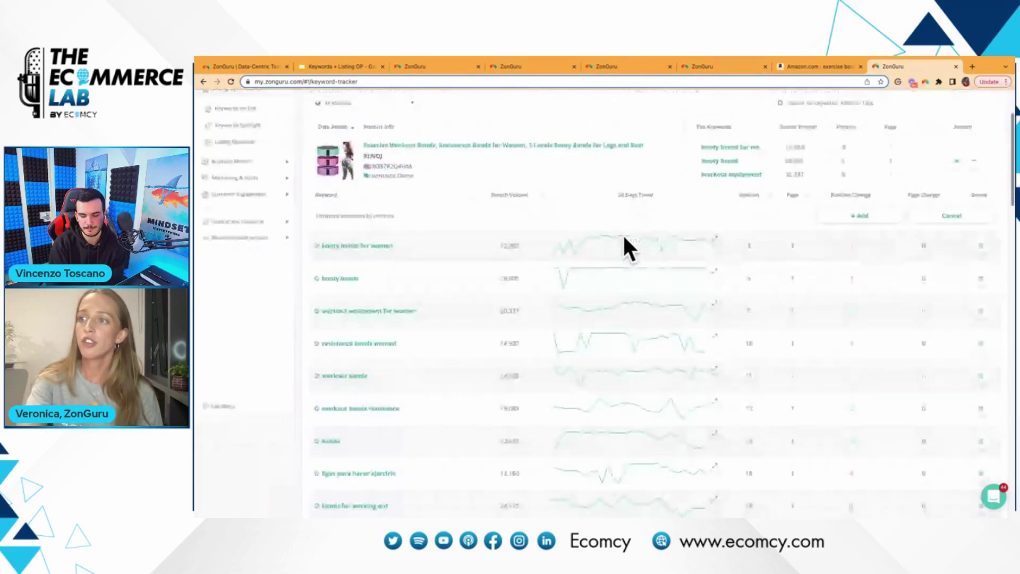